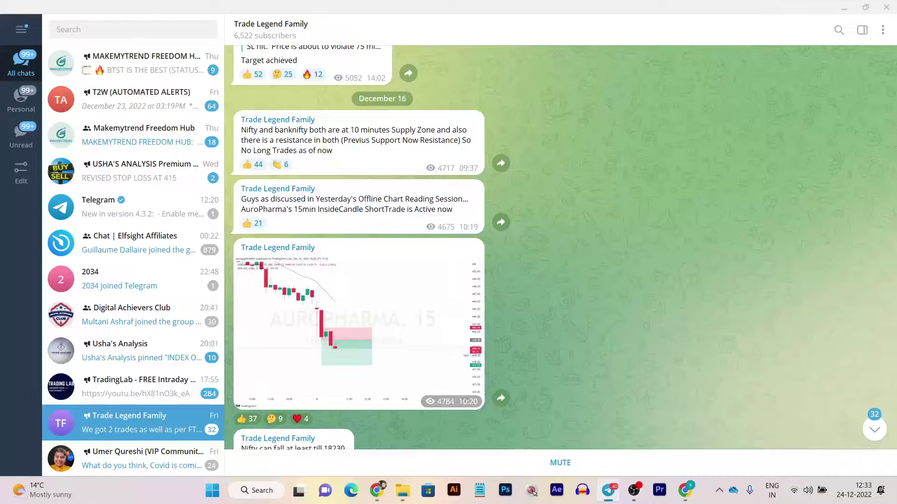
# Step: Look through the Trade Legend Family channel's posts from around December 15 and 16
pyautogui.scroll(5, 560, 247)
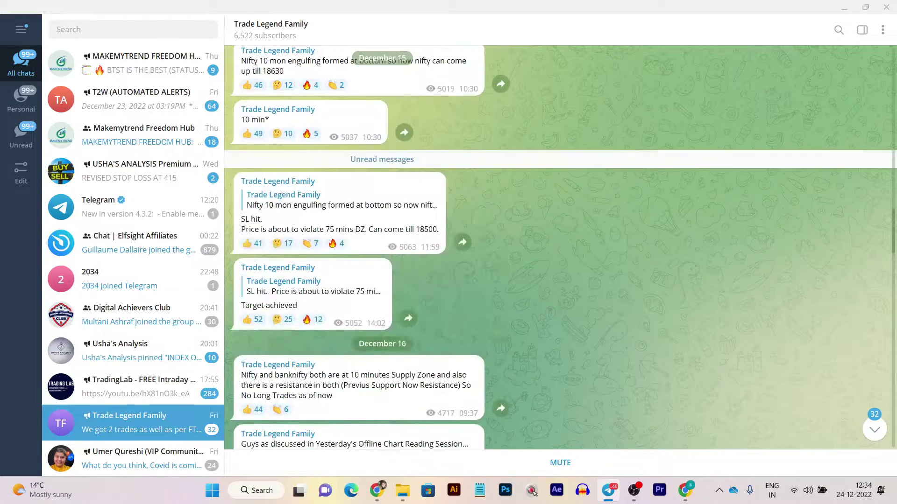
pyautogui.scroll(3, 561, 247)
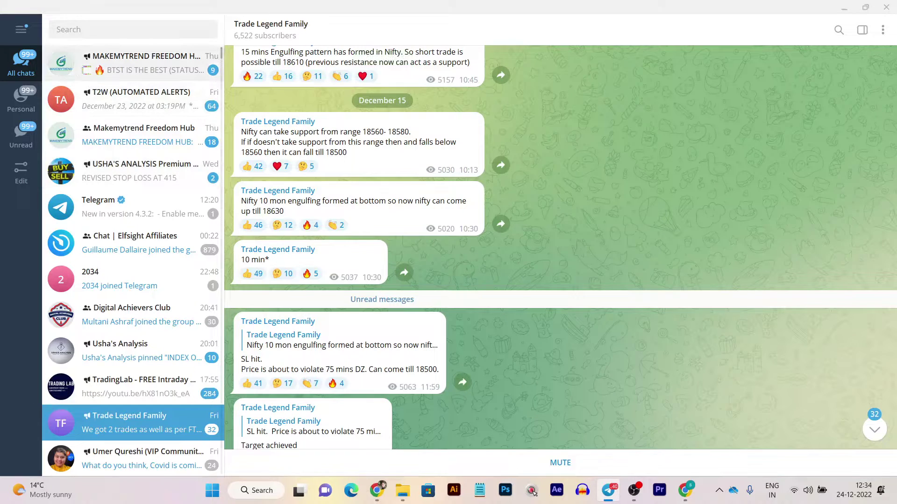
pyautogui.scroll(-3, 133, 260)
pyautogui.scroll(3, 133, 259)
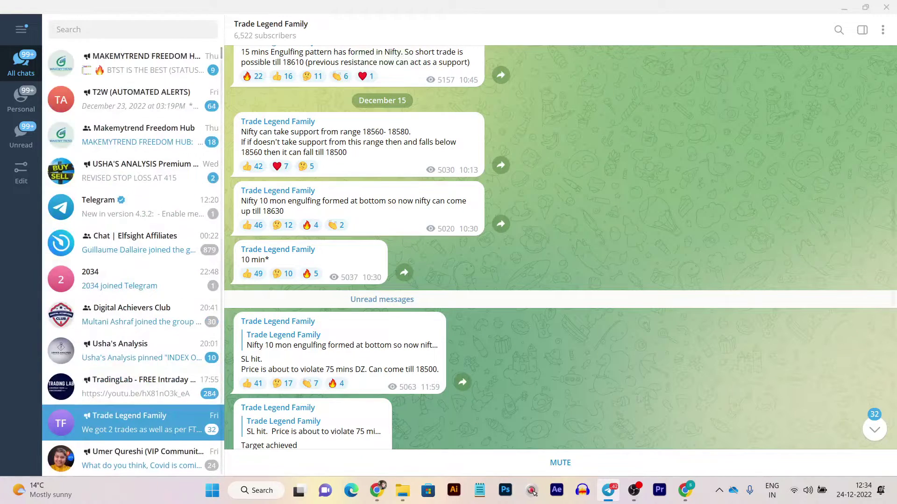
pyautogui.scroll(2, 561, 248)
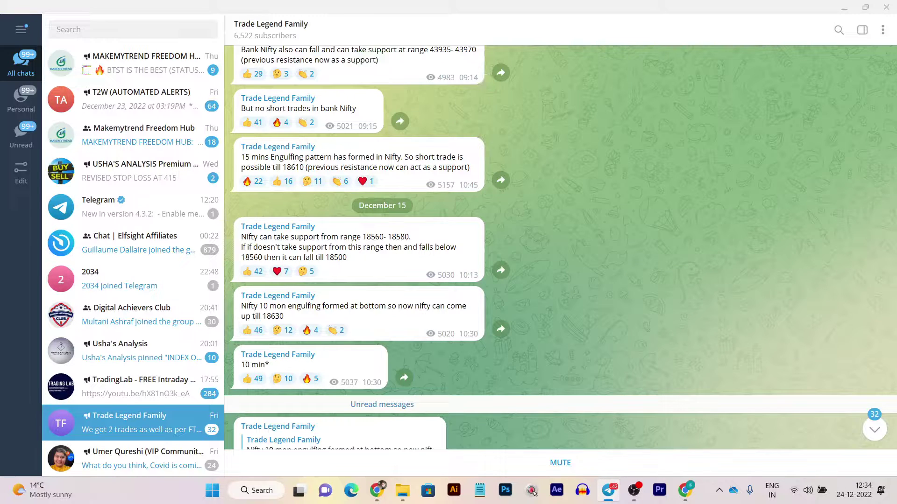
pyautogui.scroll(-3, 561, 248)
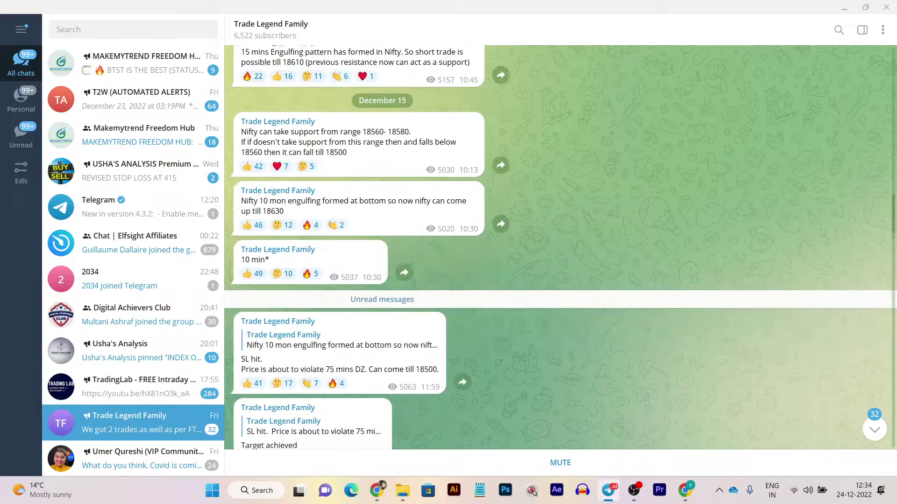
pyautogui.scroll(-3, 560, 248)
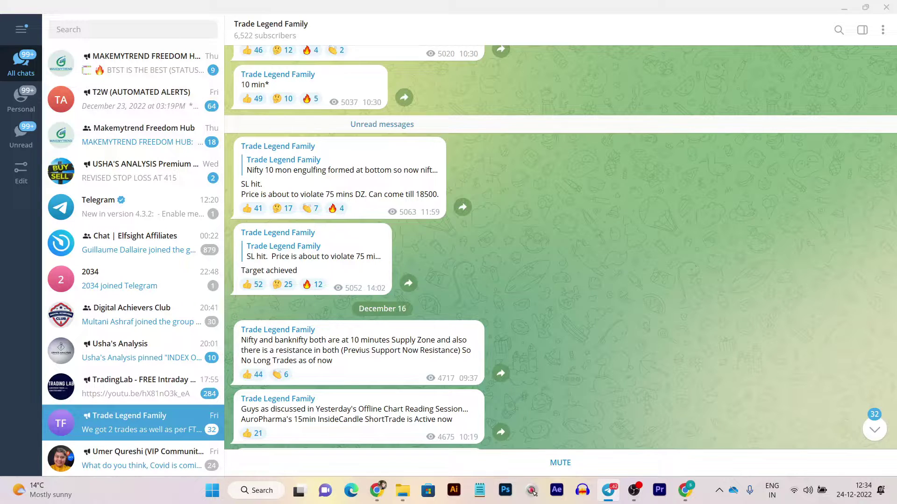
pyautogui.scroll(-4, 560, 248)
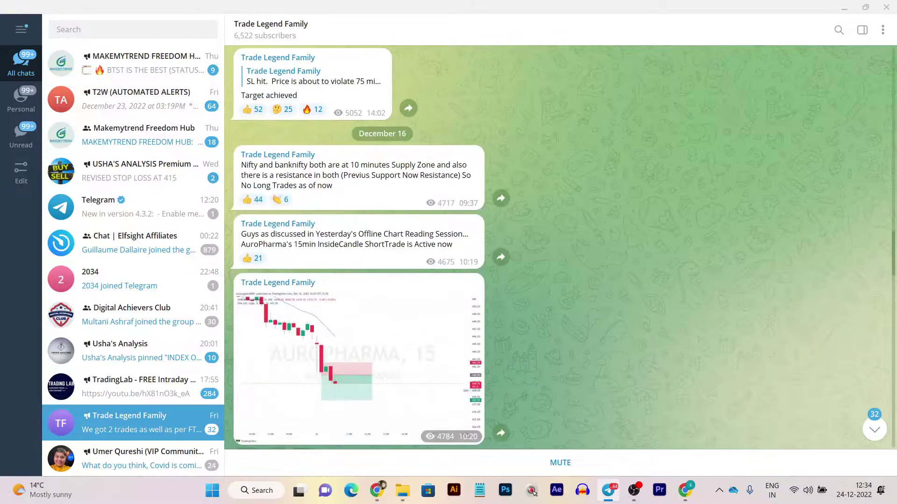
pyautogui.scroll(-2, 560, 247)
pyautogui.scroll(3, 560, 248)
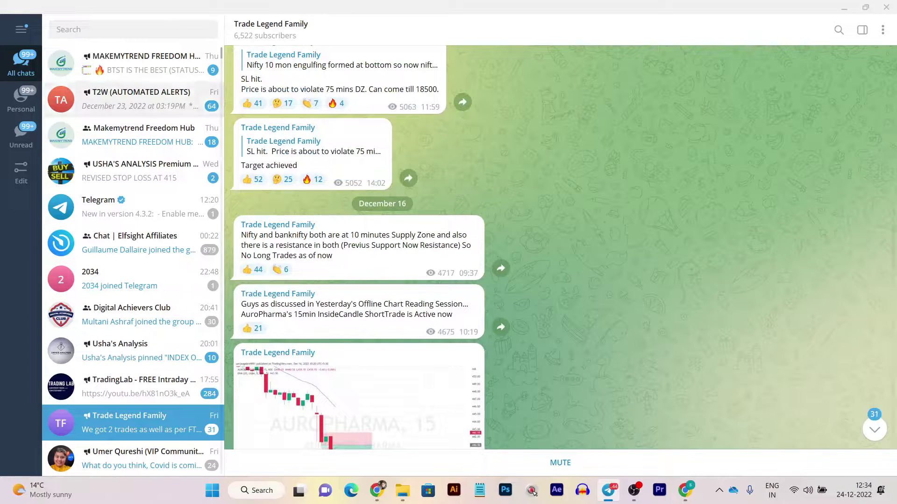
# Step: Open the Digital Achievers Club group and look through its messages from around December 9 to 14
pyautogui.click(140, 315)
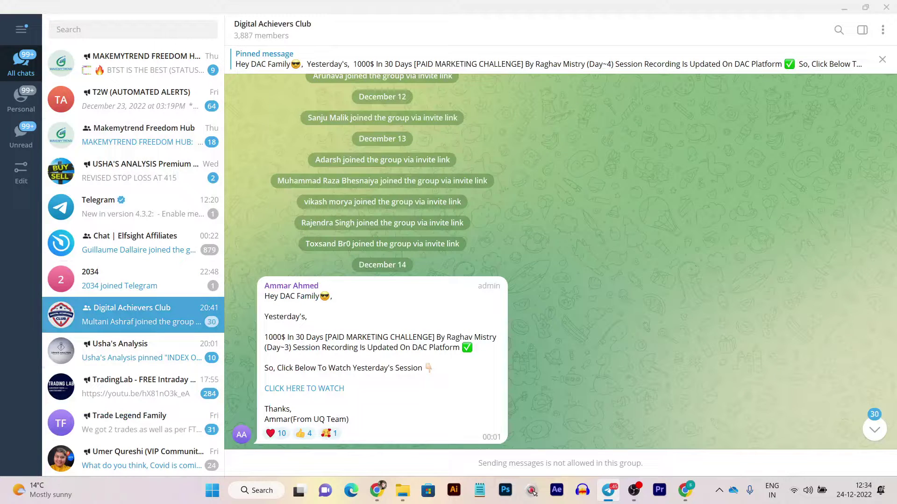
pyautogui.scroll(15, 381, 262)
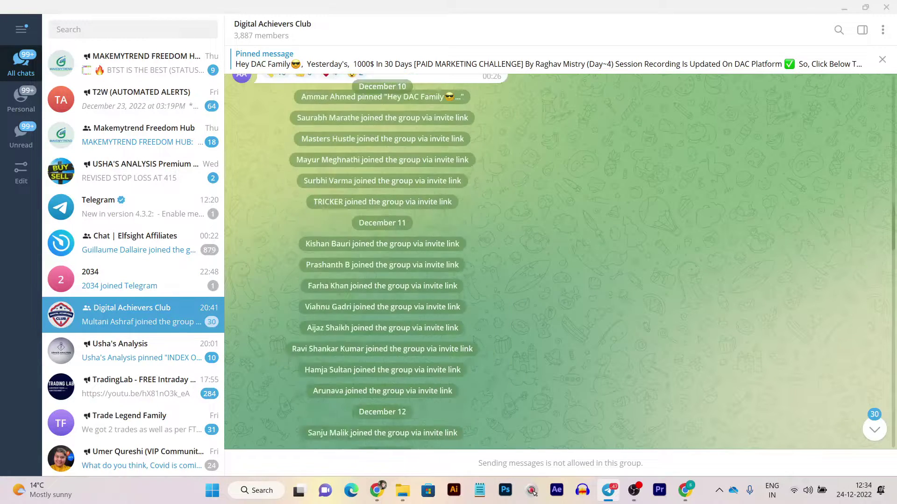
pyautogui.scroll(4, 381, 262)
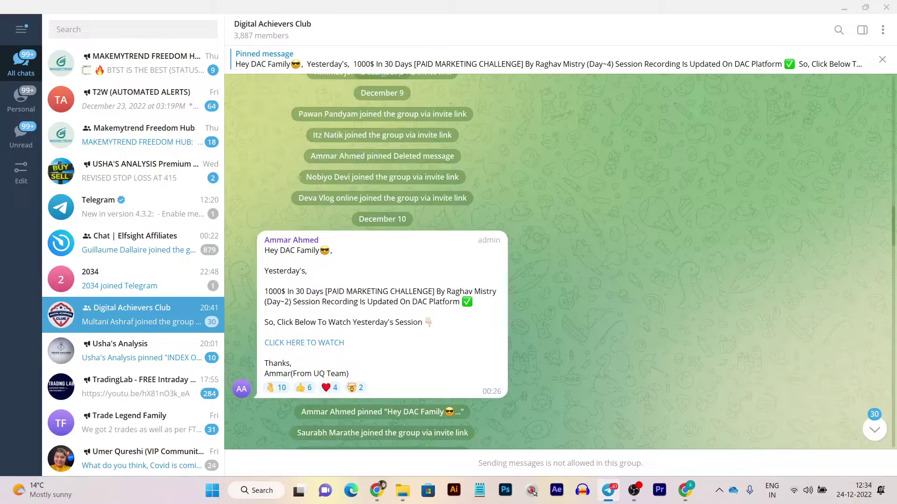
pyautogui.scroll(-8, 381, 262)
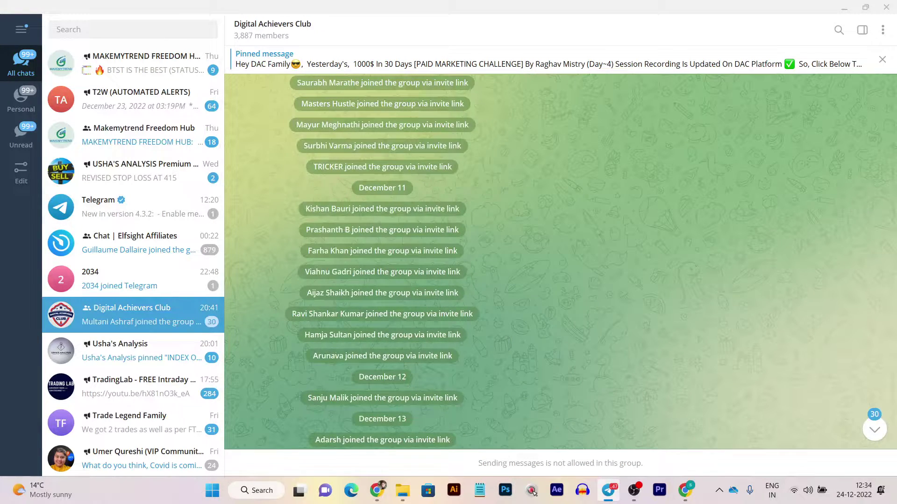
# Step: Switch to Chrome and view the headline section of the Botbiz home page at botbiz.app
pyautogui.moveTo(376, 491)
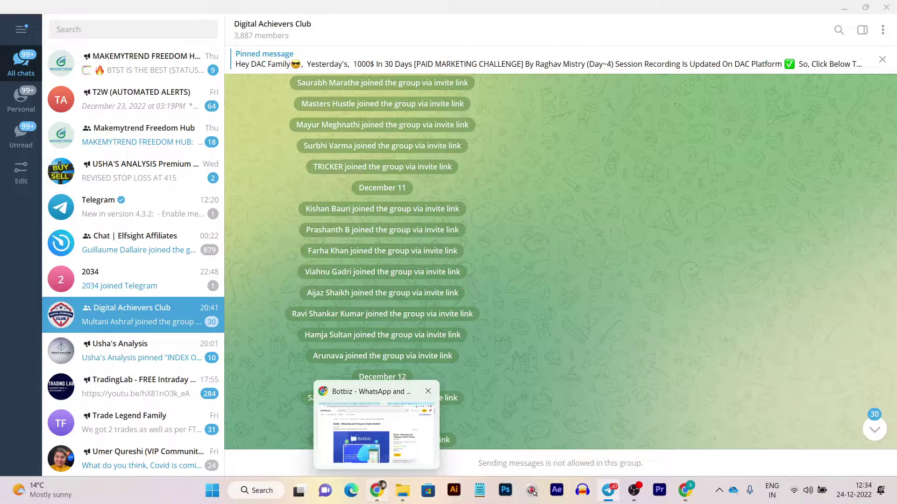
pyautogui.click(369, 434)
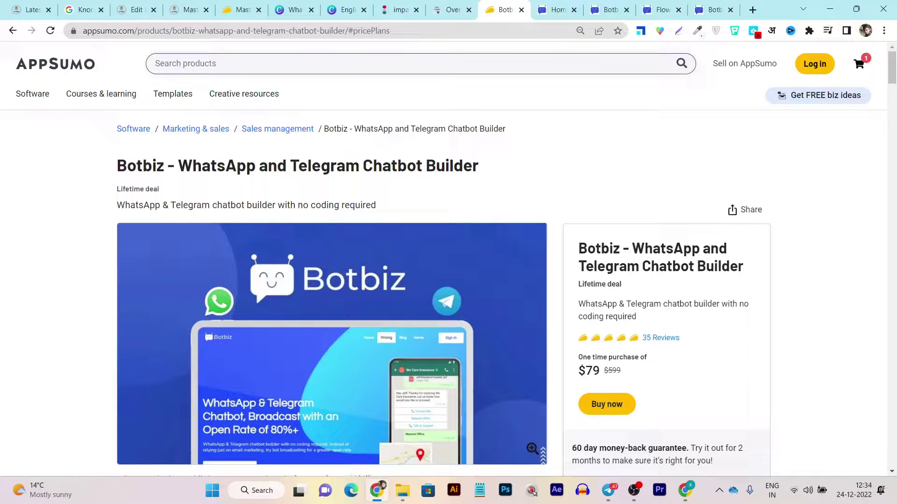
pyautogui.click(557, 9)
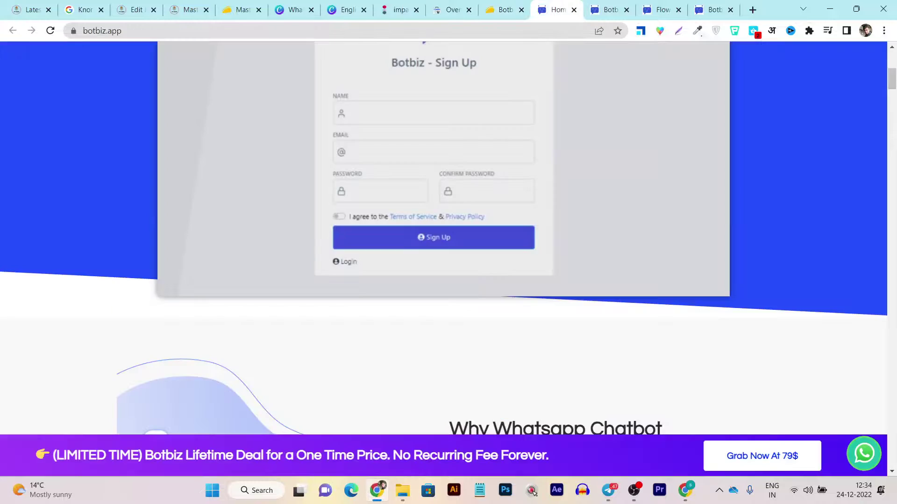
pyautogui.scroll(7, 443, 187)
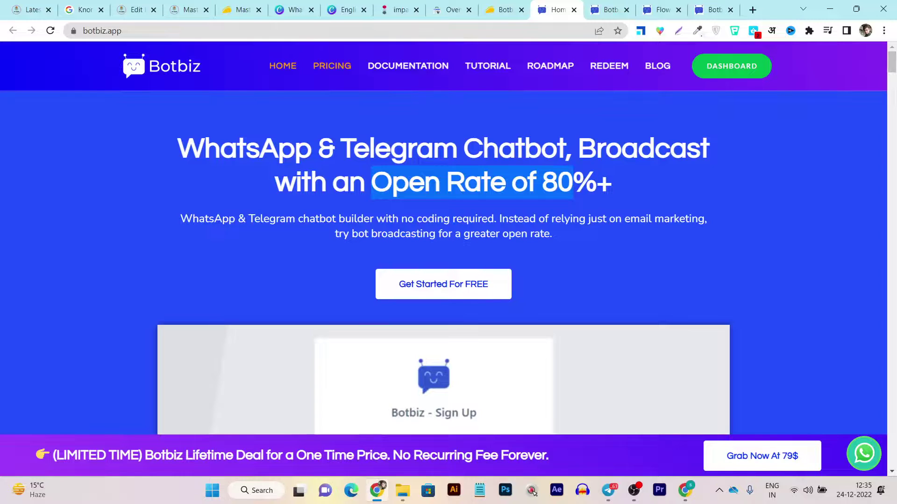
pyautogui.scroll(-3, 443, 280)
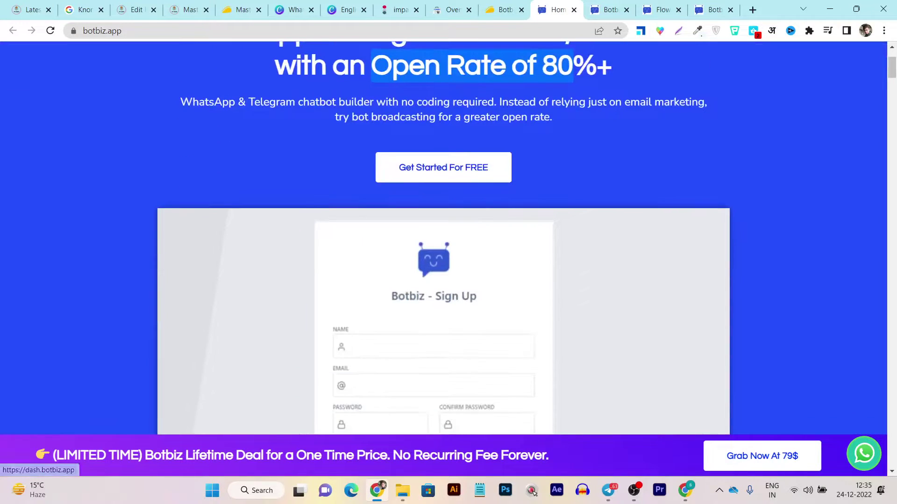
pyautogui.scroll(3, 443, 280)
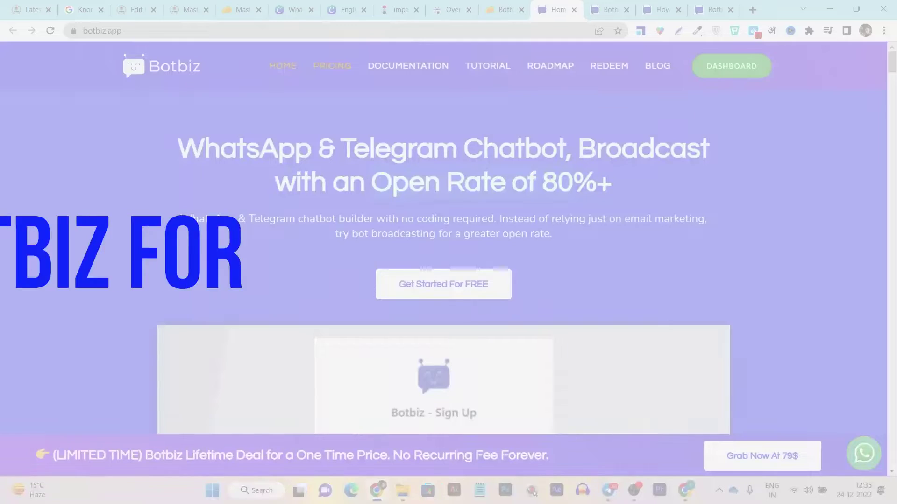
# Step: Compare Botbiz's AppSumo lifetime deal page with the subscription plans on botbiz.app, finishing back at the start of the Botbiz home page
pyautogui.click(505, 10)
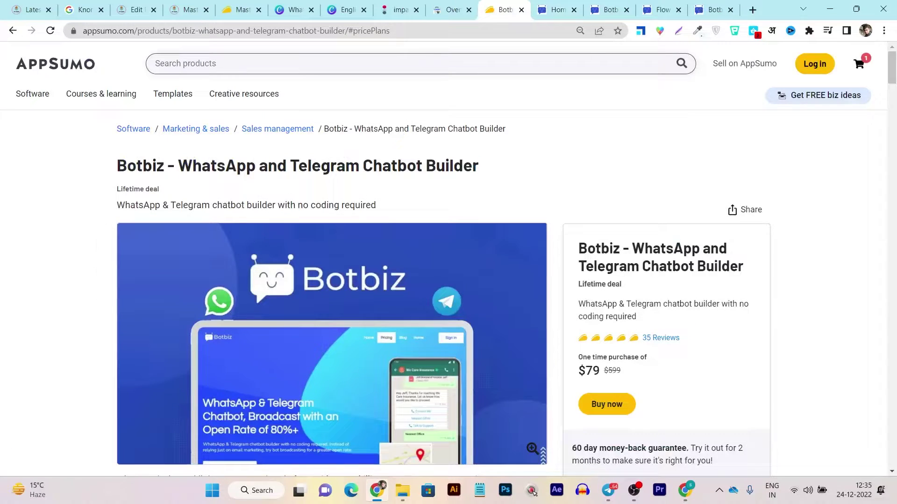
pyautogui.scroll(-2, 332, 294)
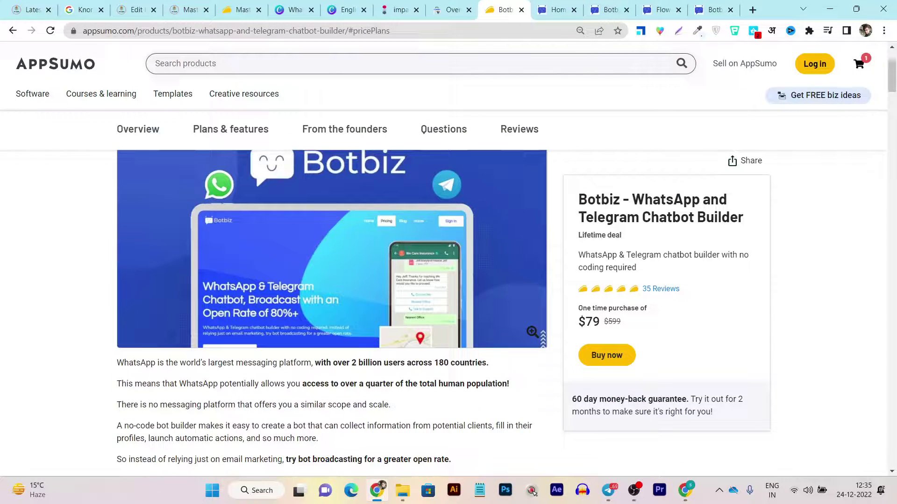
pyautogui.click(556, 9)
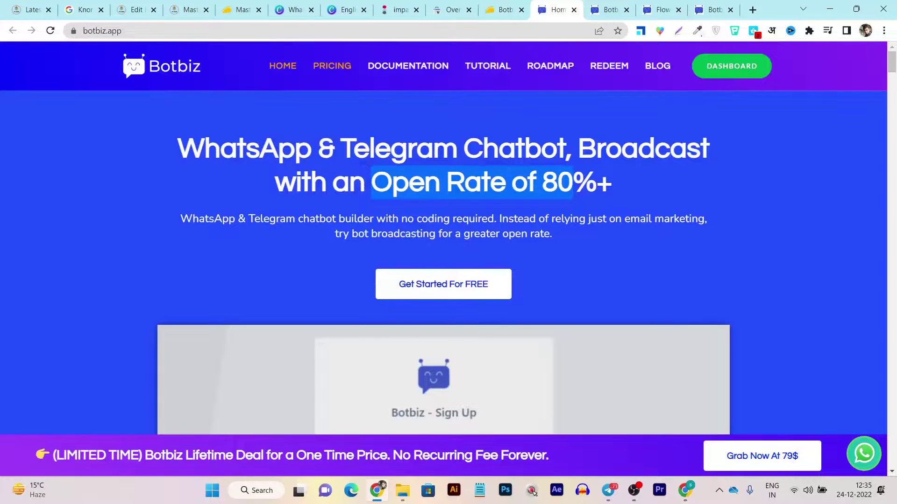
pyautogui.scroll(-15, 132, 45)
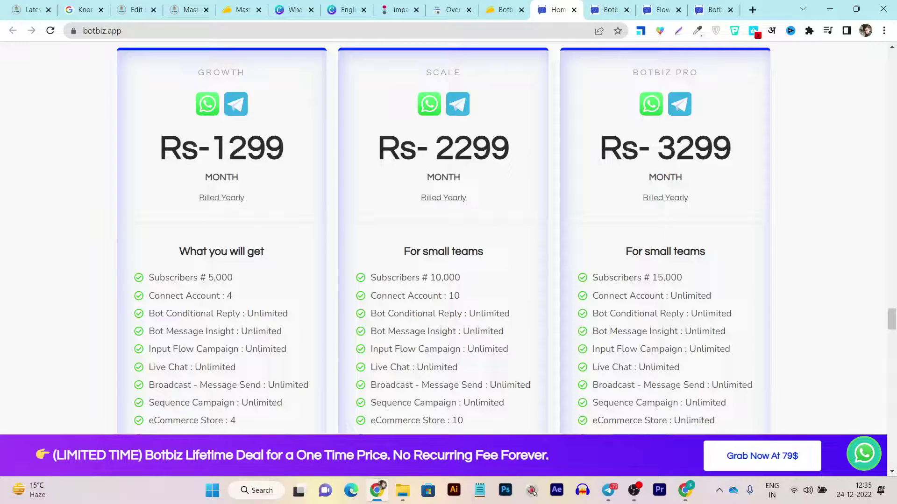
pyautogui.click(502, 9)
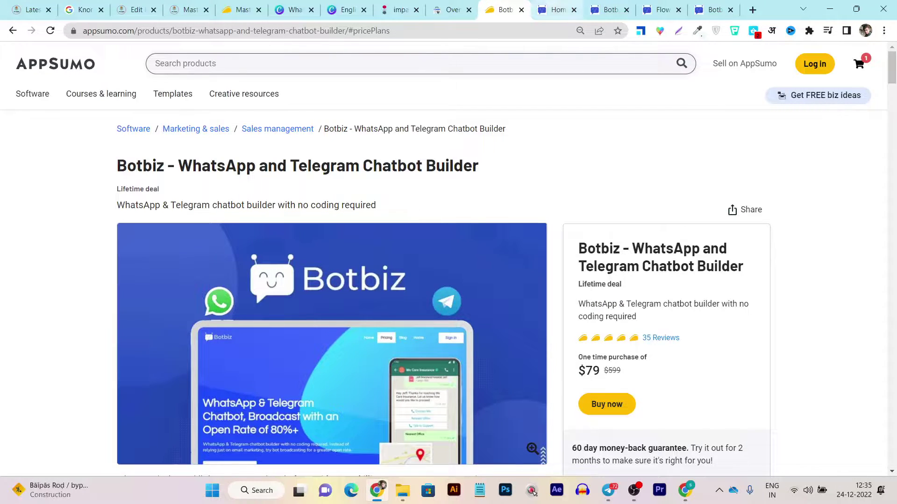
pyautogui.hotkey('ctrl', 'Tab')
pyautogui.press('Home')
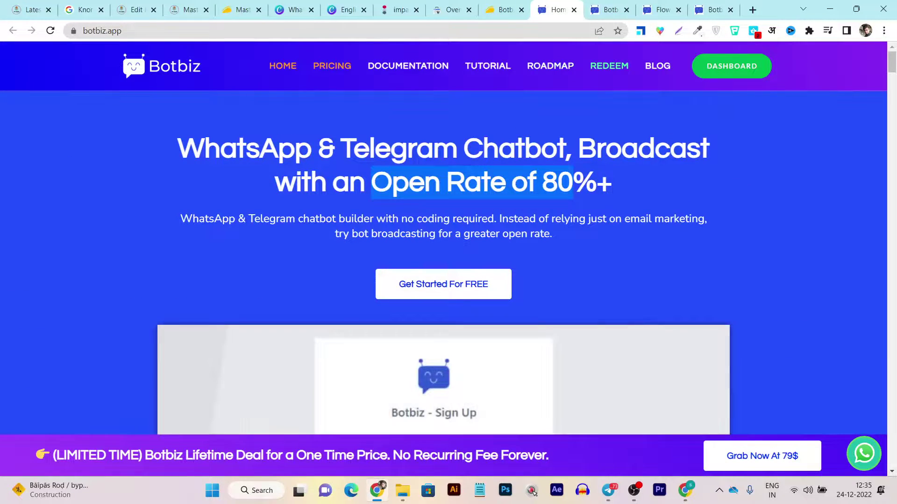
# Step: Open the Botbiz dashboard and review its statistics along with the Telegram, WhatsApp, eCommerce and management sections
pyautogui.click(607, 9)
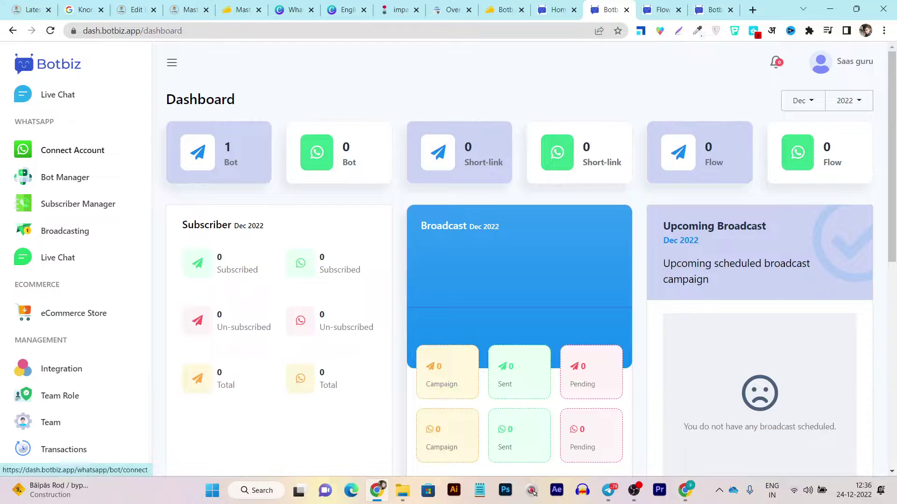
pyautogui.scroll(4, 65, 154)
pyautogui.scroll(-4, 70, 201)
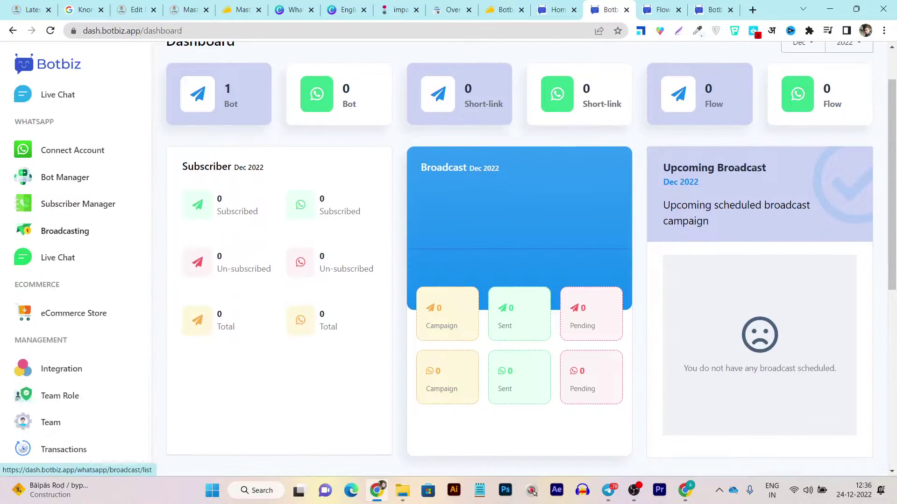
pyautogui.scroll(4, 70, 206)
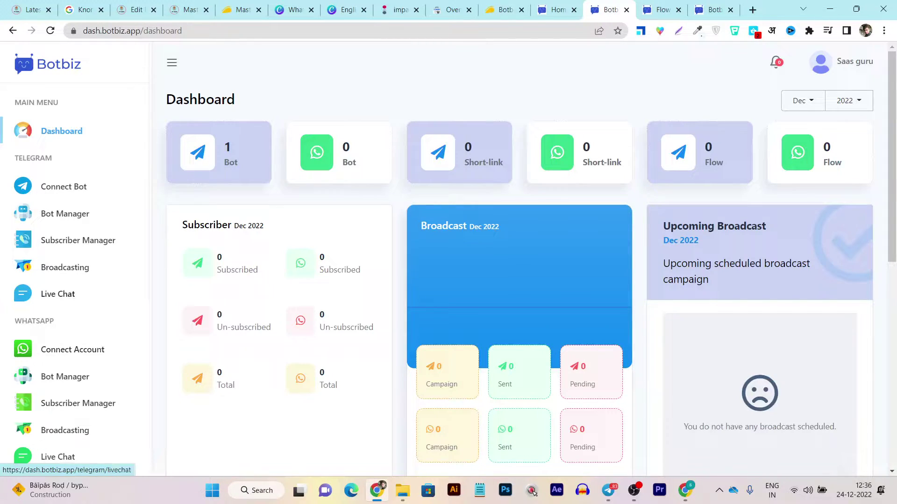
pyautogui.scroll(-8, 70, 350)
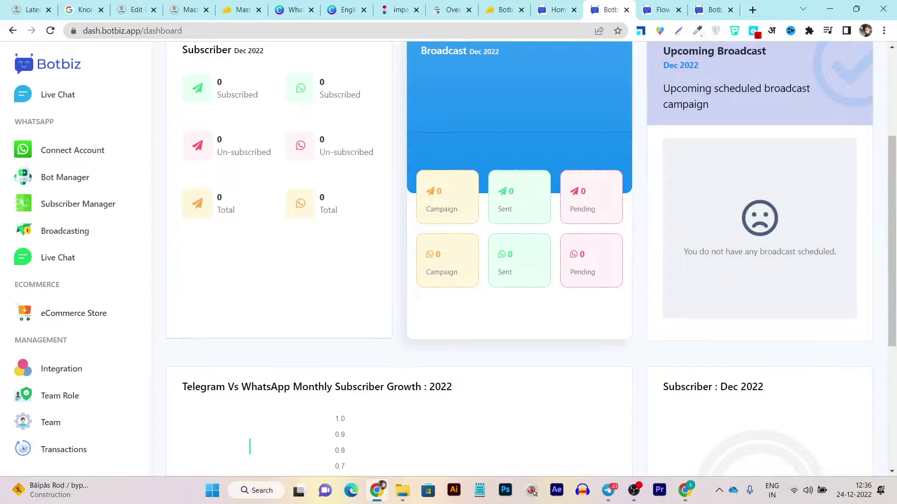
# Step: Check the Digital store type in the eCommerce Store creation form and return to the dashboard
pyautogui.click(74, 313)
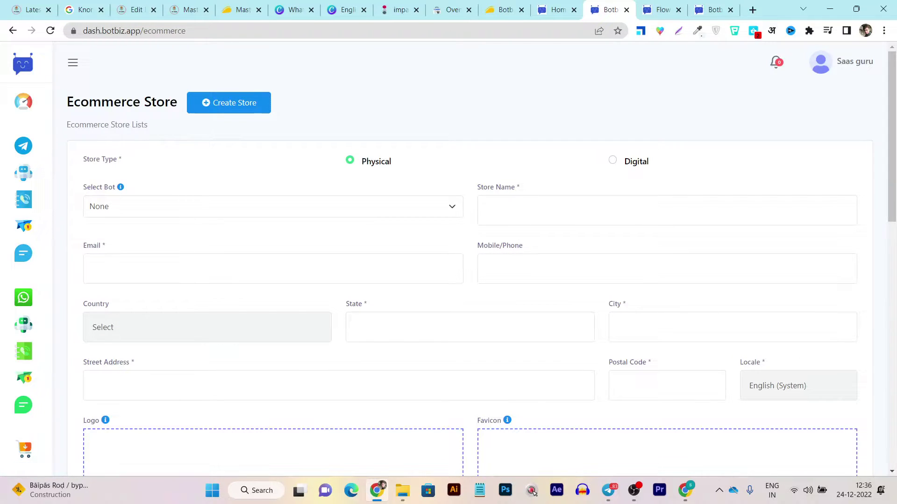
pyautogui.click(612, 160)
pyautogui.click(23, 102)
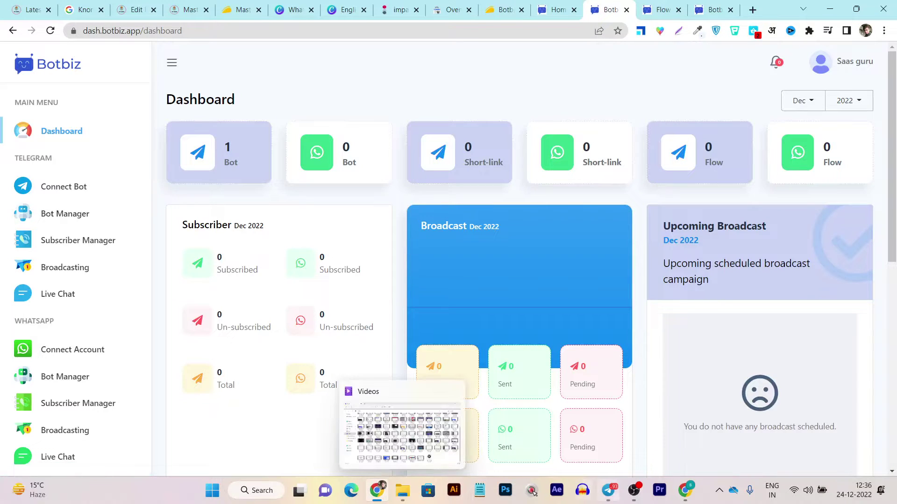
# Step: Switch to Telegram, search the chats for "bot" and open the verified BotFather chat
pyautogui.moveTo(684, 490)
pyautogui.click(608, 491)
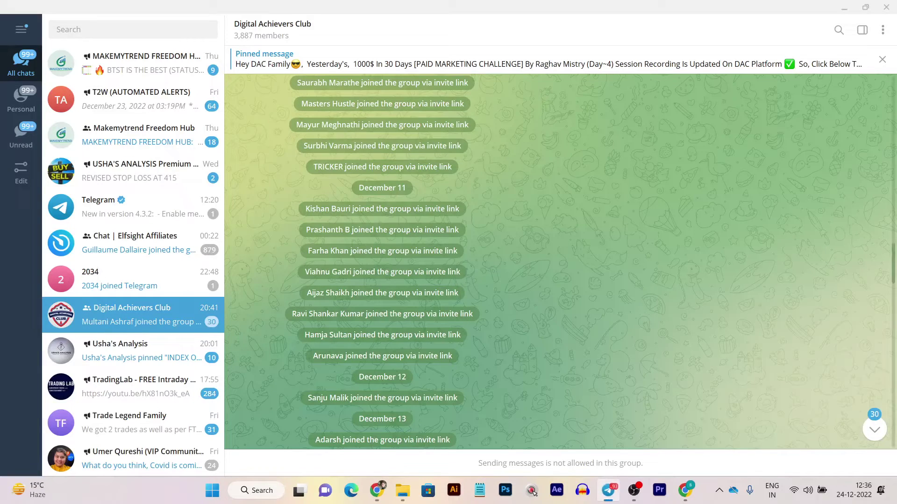
pyautogui.click(58, 29)
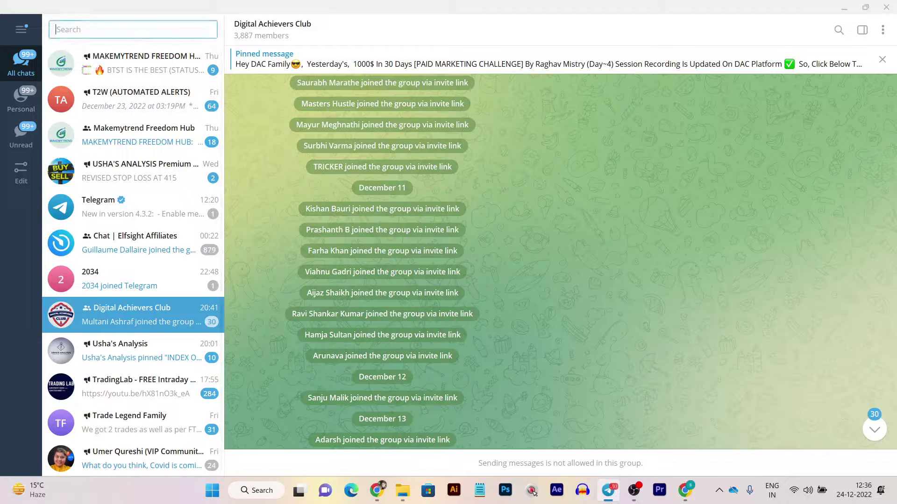
pyautogui.write('bot')
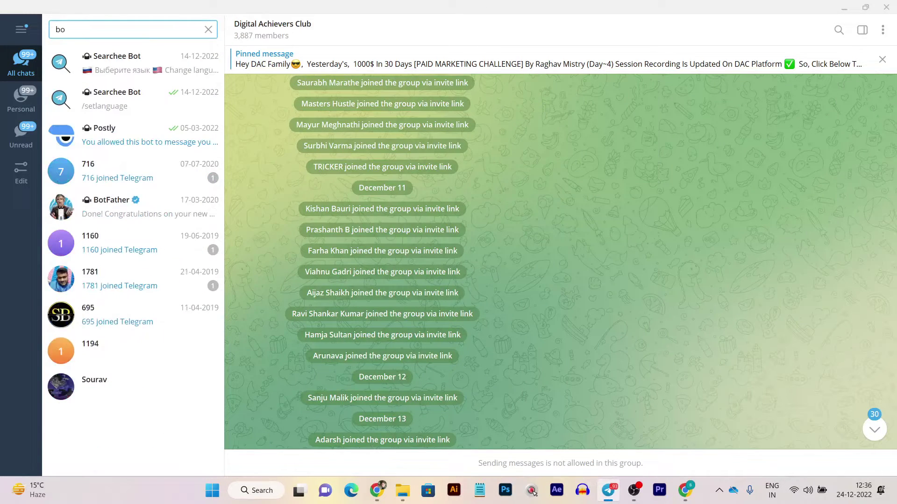
pyautogui.press('Down')
pyautogui.press('Down')
pyautogui.press('Down')
pyautogui.press('Down')
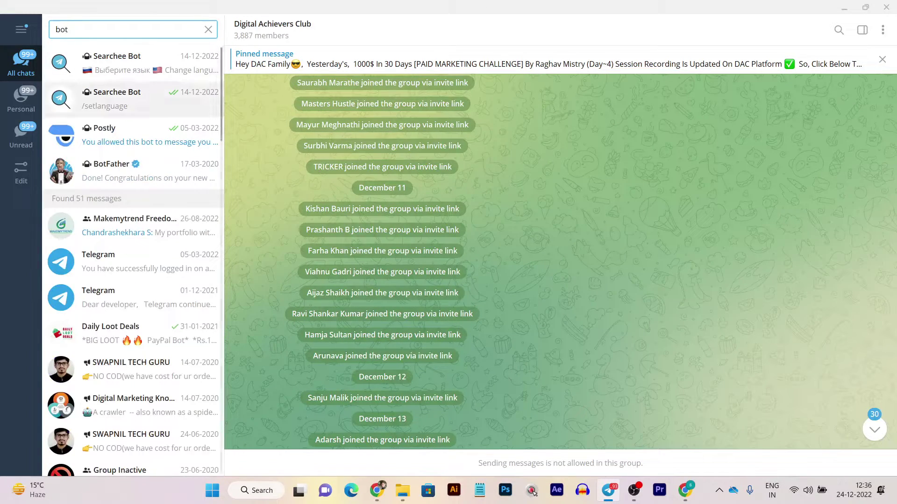
pyautogui.press('Return')
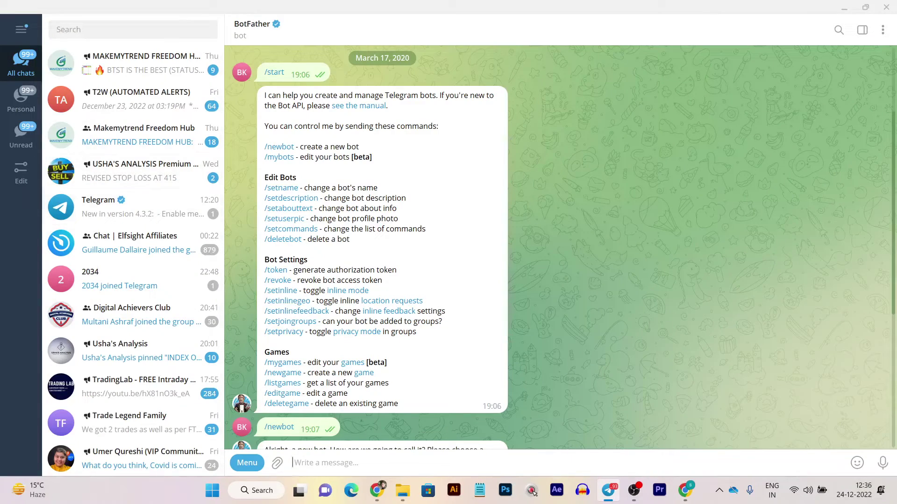
# Step: Review the /newbot conversation and its reply in the BotFather chat, and open Botbiz's Telegram Connect Bot page
pyautogui.scroll(-2, 374, 233)
pyautogui.scroll(3, 373, 233)
pyautogui.scroll(-7, 374, 234)
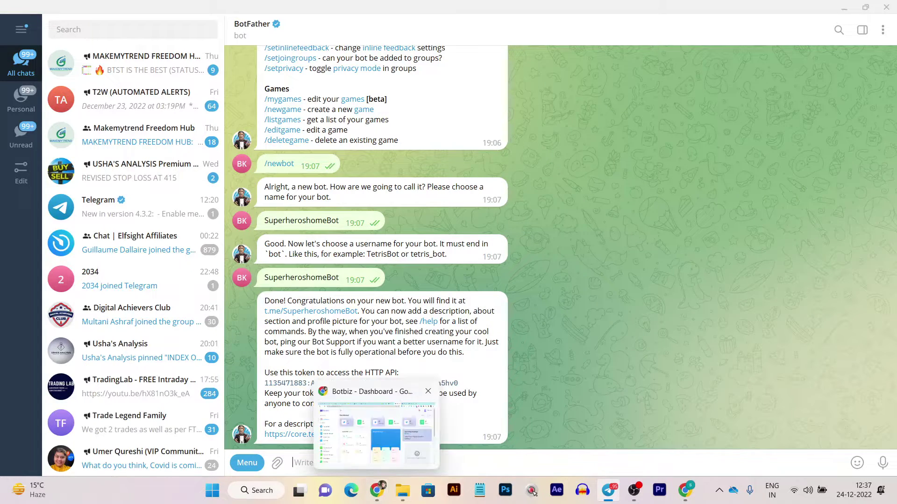
pyautogui.click(376, 491)
pyautogui.click(64, 186)
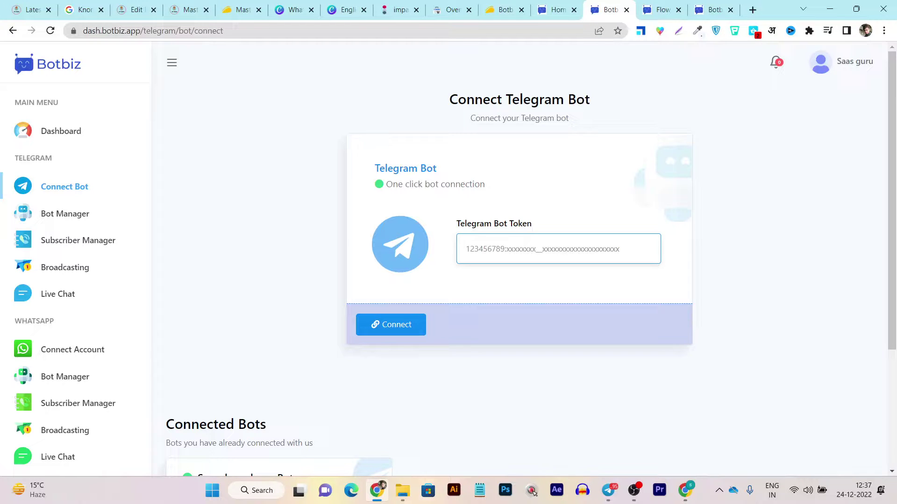
# Step: Read the Botbiz Connect Bot documentation on chatting with BotFather, choosing a bot name and username, and copying the access token
pyautogui.click(661, 10)
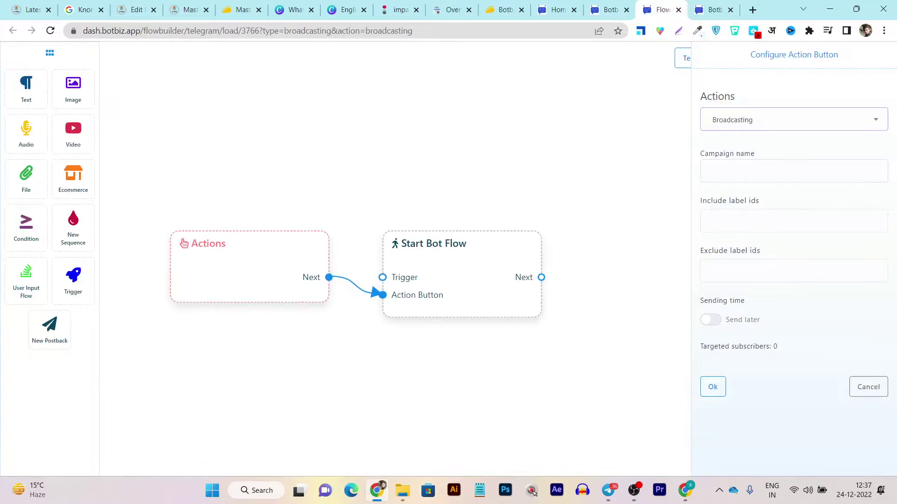
pyautogui.hotkey('ctrl', 'Tab')
pyautogui.scroll(10, 390, 260)
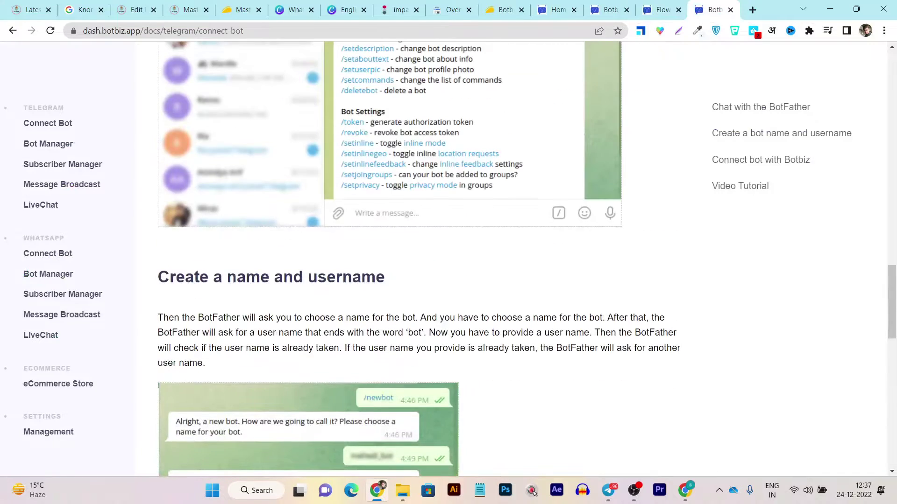
pyautogui.scroll(10, 390, 259)
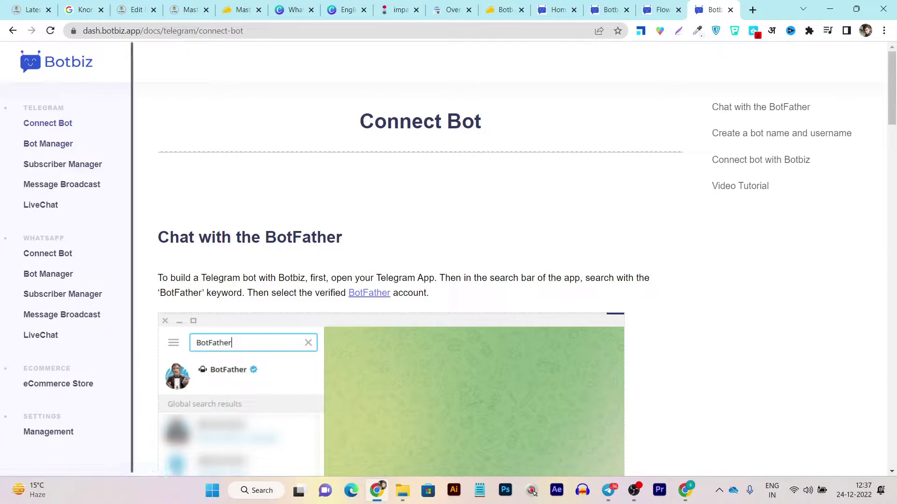
pyautogui.scroll(-1, 390, 260)
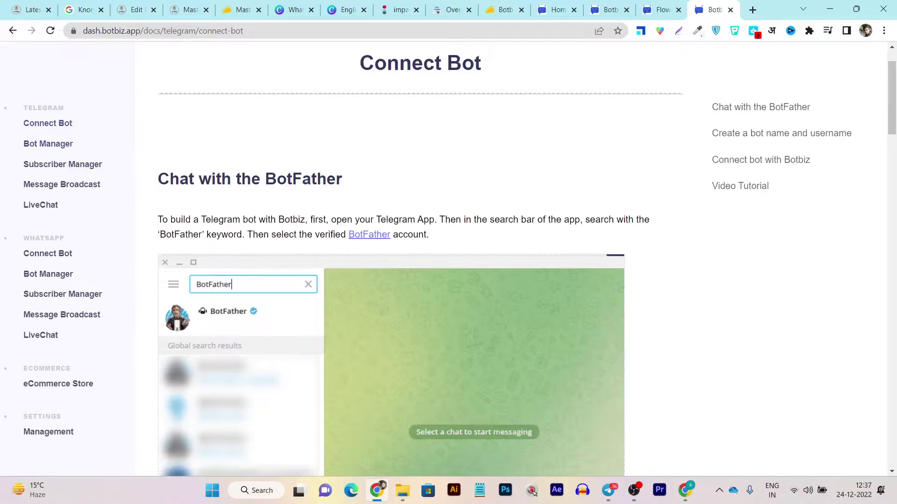
pyautogui.scroll(-15, 390, 259)
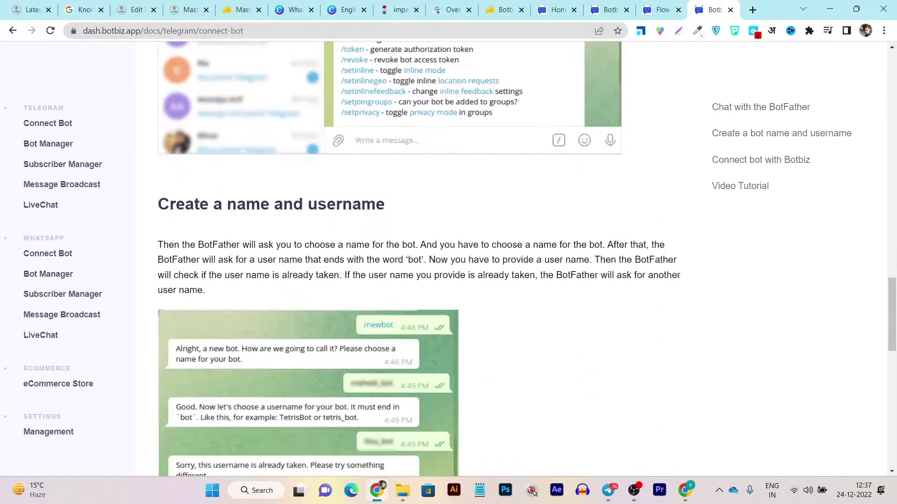
pyautogui.scroll(-5, 390, 259)
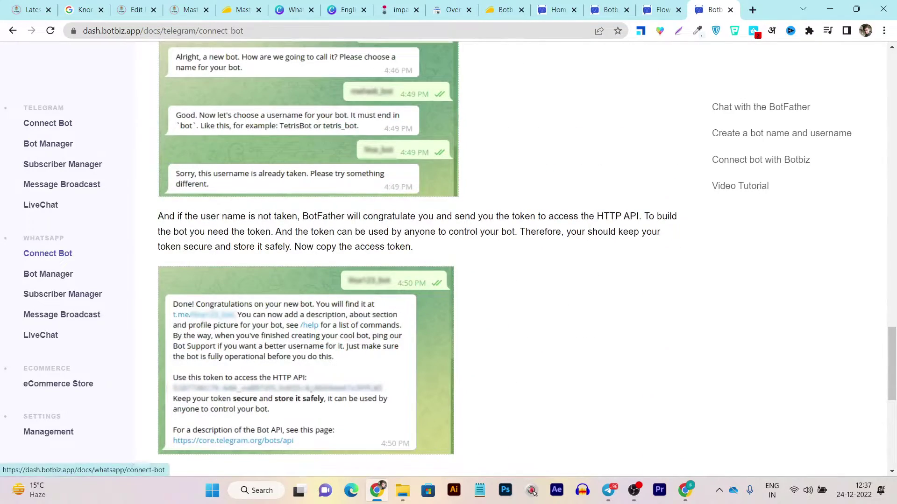
pyautogui.scroll(9, 390, 259)
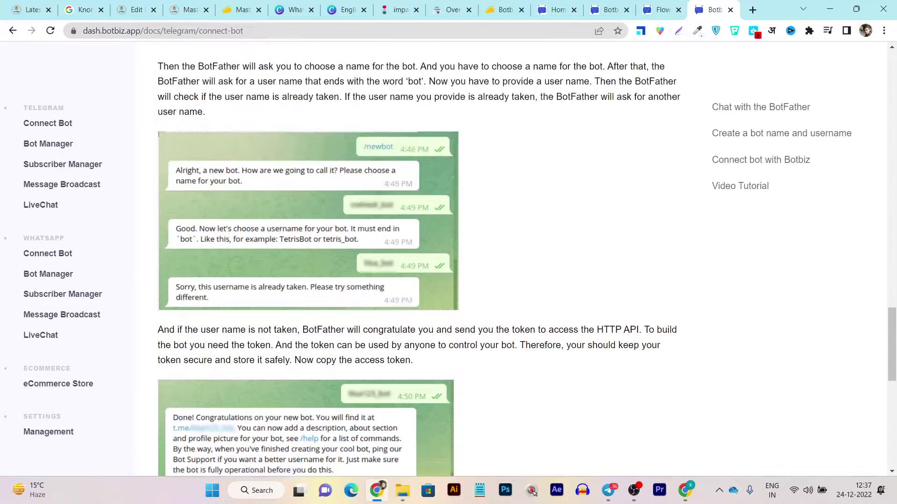
pyautogui.scroll(4, 389, 259)
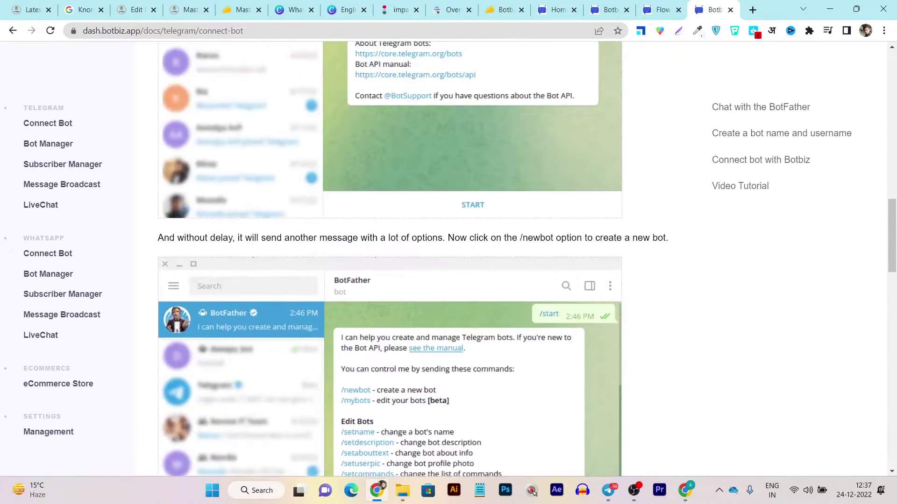
# Step: Return to the Botbiz dashboard and examine its bot, subscriber, broadcast and monthly growth statistics
pyautogui.click(606, 10)
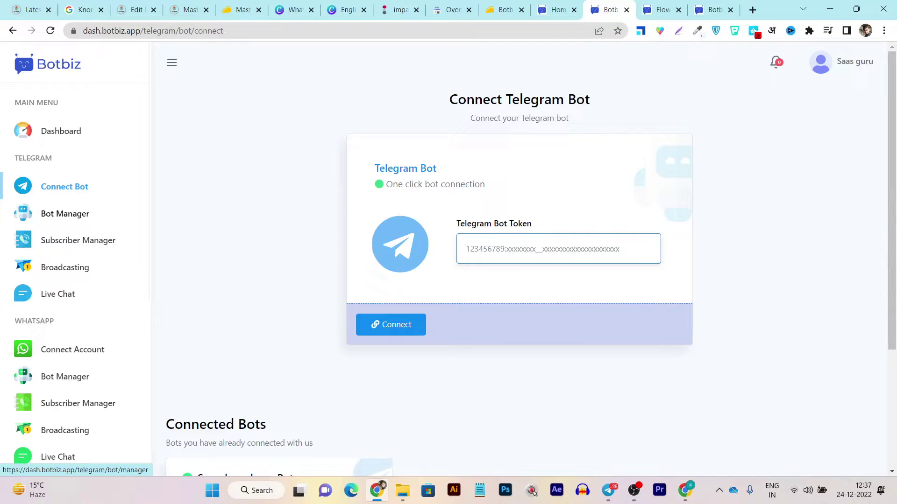
pyautogui.click(61, 131)
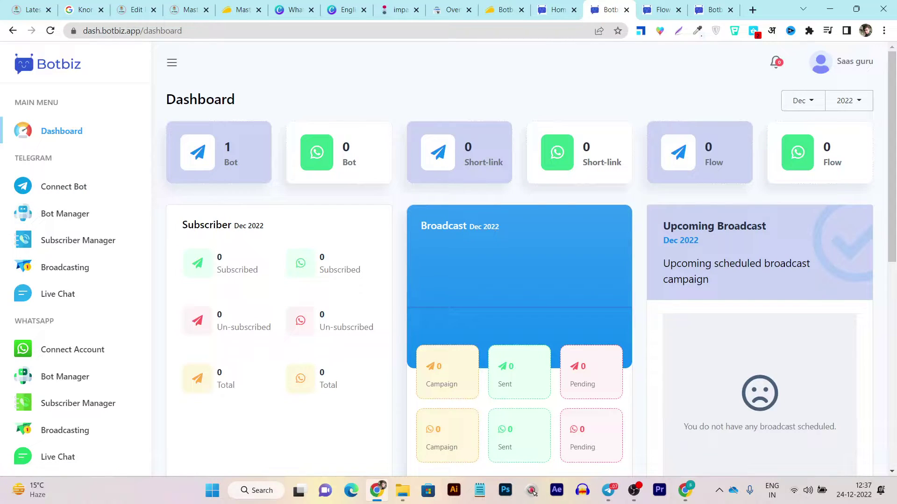
pyautogui.scroll(-9, 514, 257)
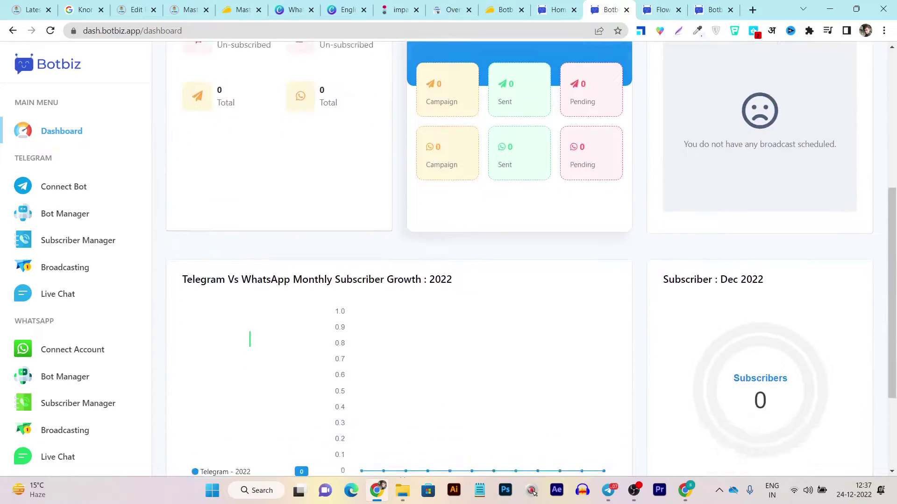
pyautogui.scroll(5, 514, 257)
pyautogui.scroll(3, 514, 257)
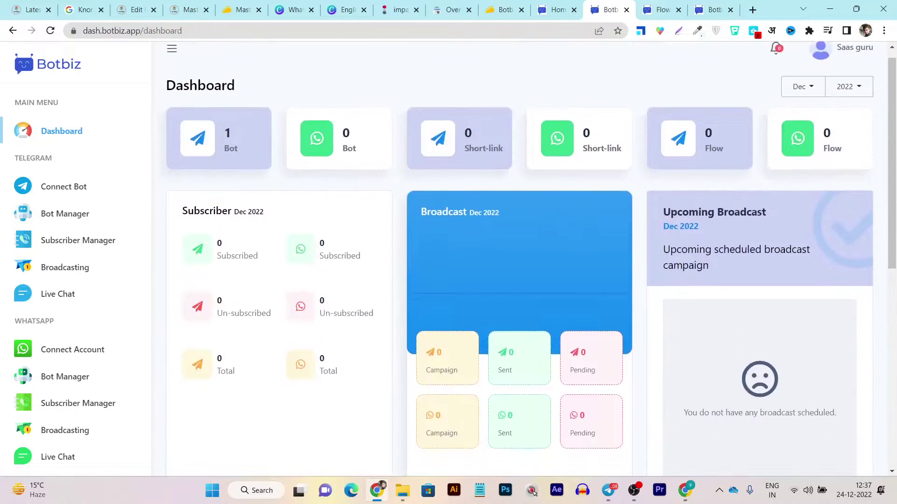
pyautogui.scroll(-7, 514, 257)
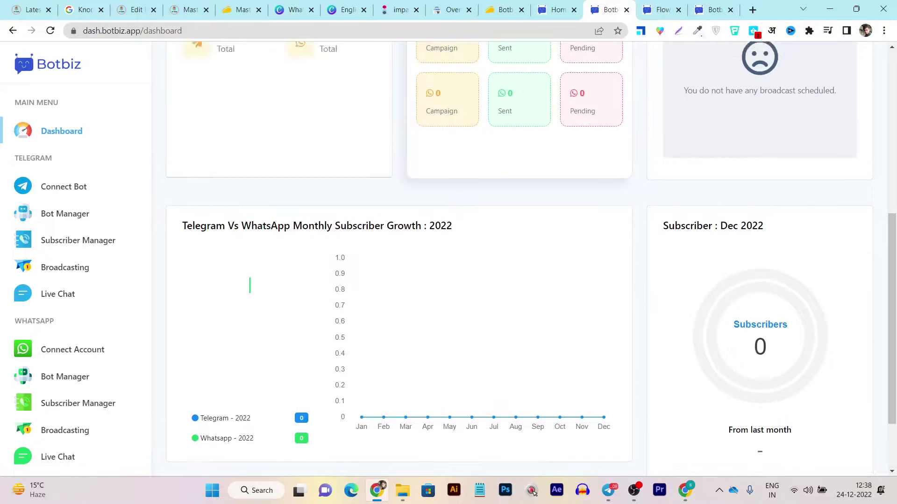
pyautogui.scroll(7, 514, 257)
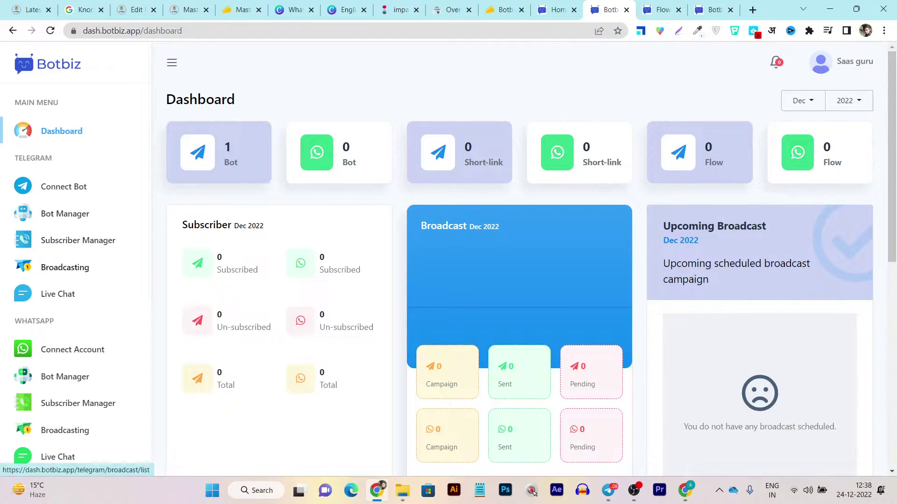
# Step: Start a new Telegram broadcasting campaign and reposition the Actions and Start Bot Flow blocks to make room in the flow
pyautogui.click(65, 268)
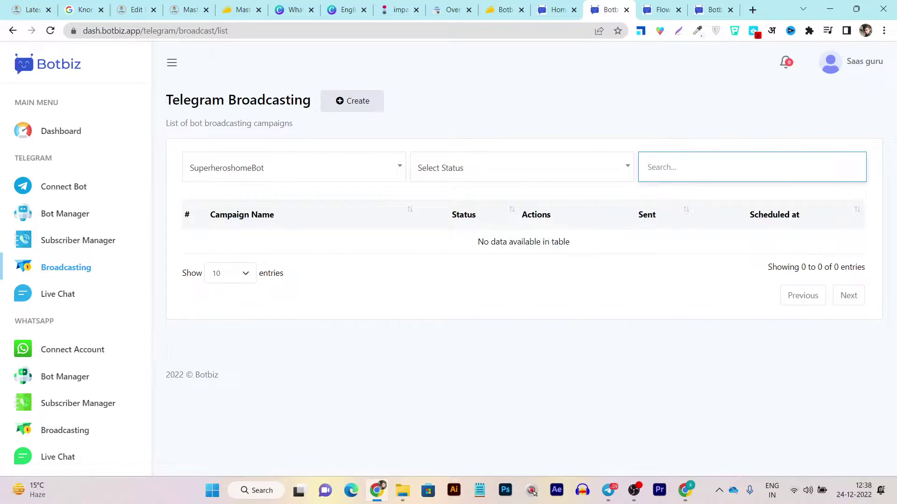
pyautogui.click(352, 101)
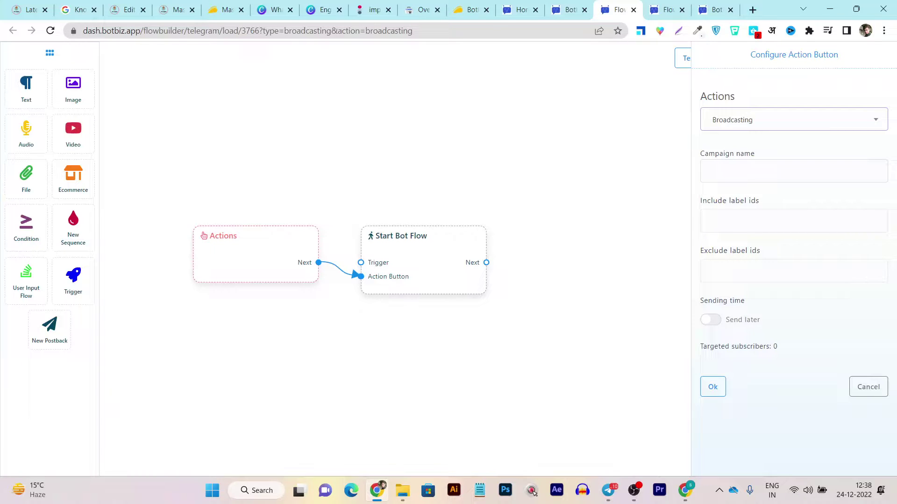
pyautogui.moveTo(256, 253); pyautogui.dragTo(191, 250)
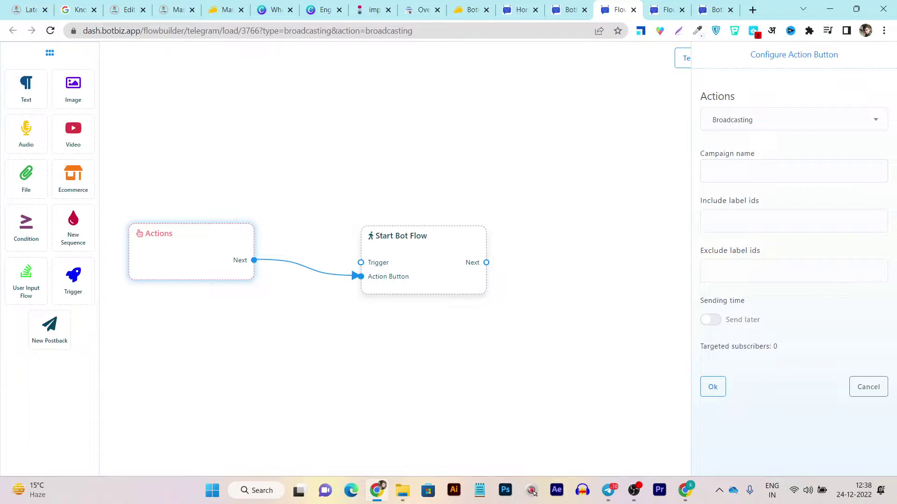
pyautogui.moveTo(420, 252); pyautogui.dragTo(362, 257)
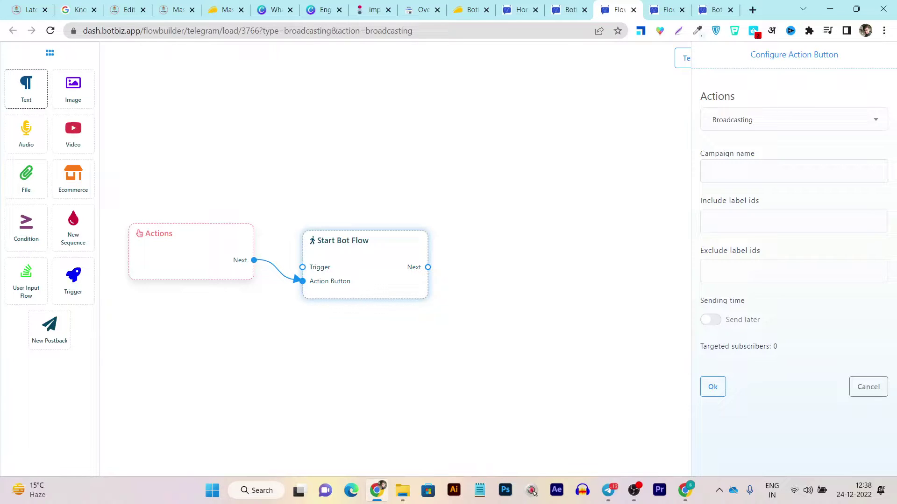
# Step: Add a Text block beside Start Bot Flow and link Start Bot Flow's Next output to the Text block's Reply input
pyautogui.moveTo(27, 89); pyautogui.dragTo(524, 266)
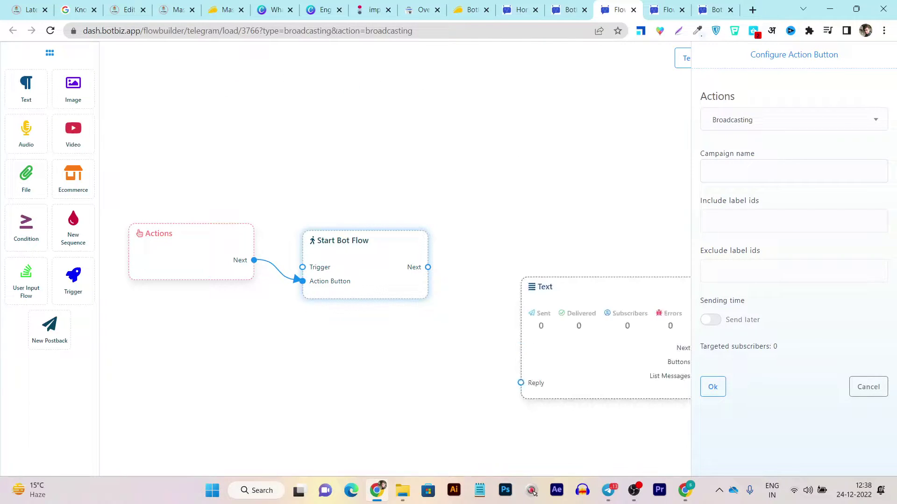
pyautogui.moveTo(428, 268); pyautogui.dragTo(521, 383)
pyautogui.moveTo(584, 301); pyautogui.dragTo(528, 243)
pyautogui.moveTo(427, 267); pyautogui.dragTo(466, 325)
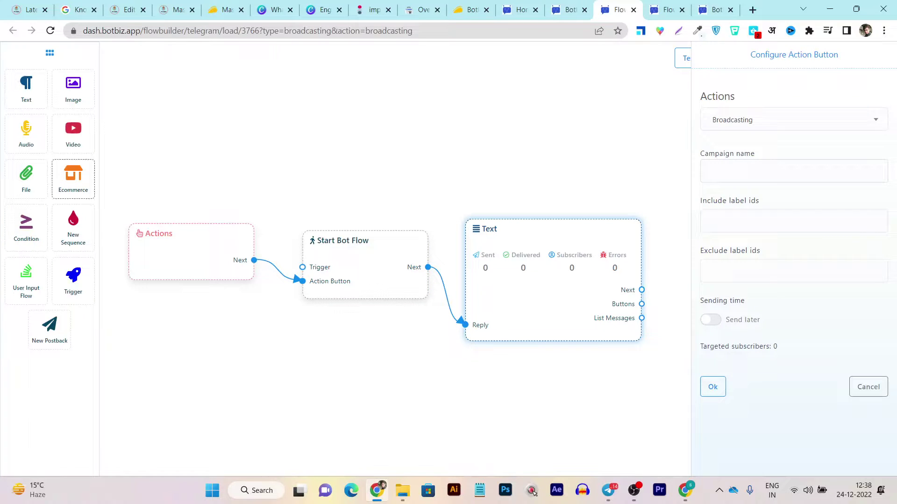
# Step: Place the Text block below the Actions block and link its Next output to the Reply input of a new Video block
pyautogui.moveTo(537, 298); pyautogui.dragTo(265, 386)
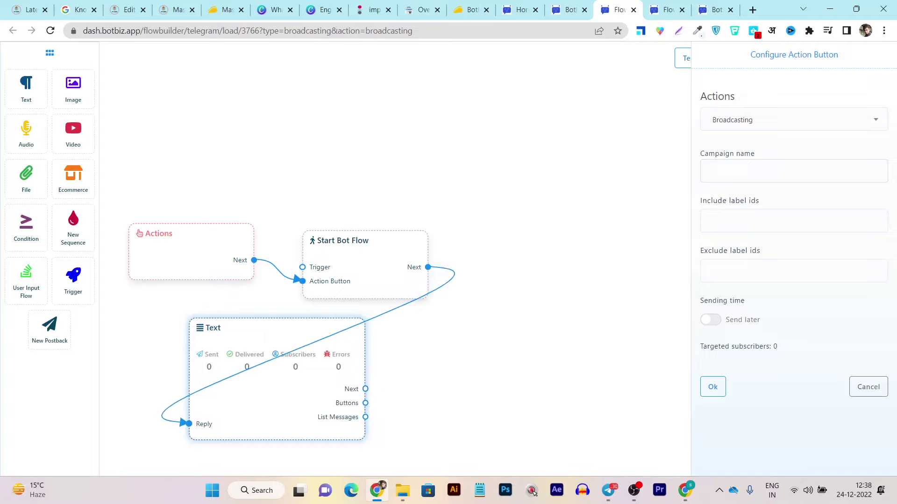
pyautogui.moveTo(73, 133); pyautogui.dragTo(515, 411)
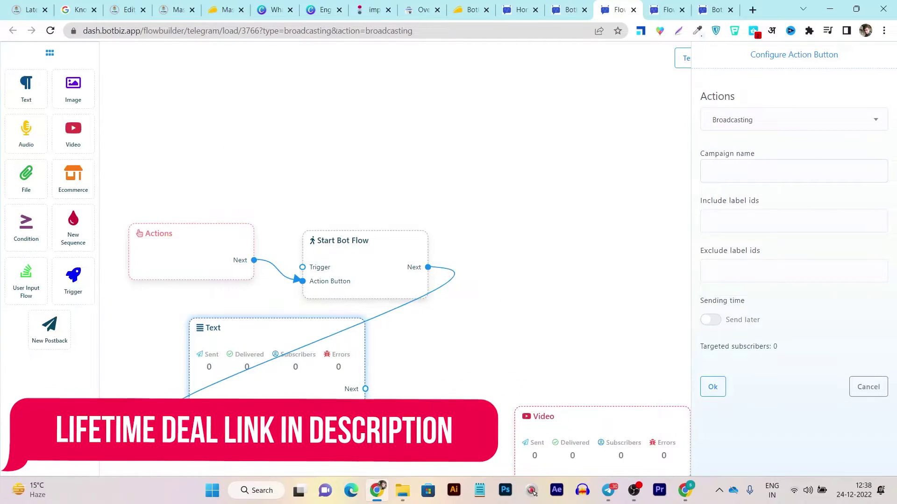
pyautogui.moveTo(579, 426); pyautogui.dragTo(556, 331)
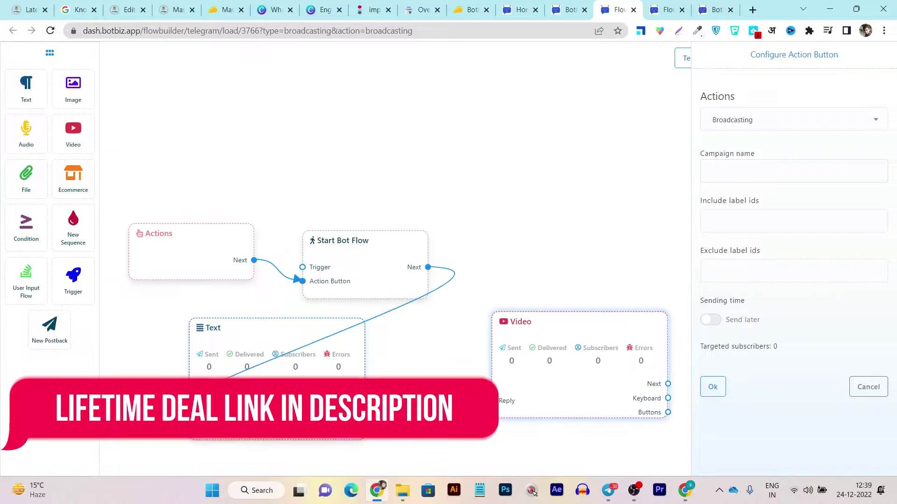
pyautogui.moveTo(365, 389); pyautogui.dragTo(492, 400)
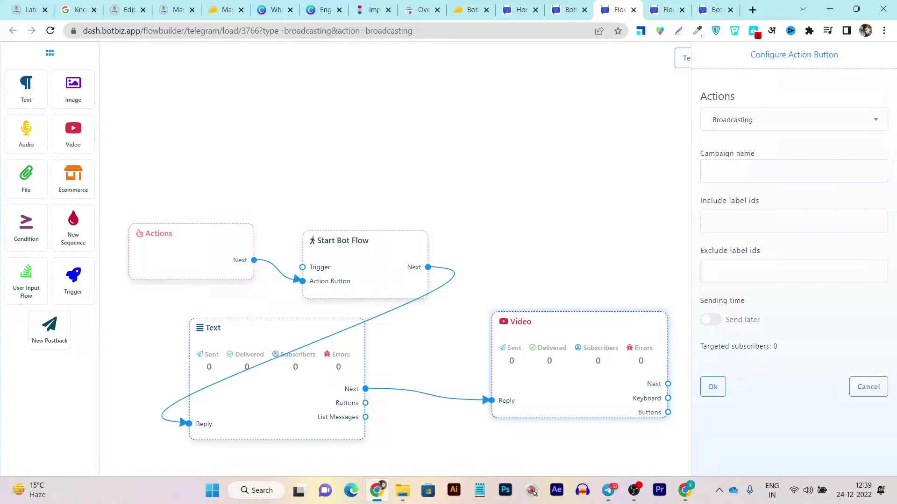
# Step: Leave the broadcast flow builder without saving and look over SuperheroshomeBot's settings in the Telegram Bot Manager
pyautogui.click(633, 10)
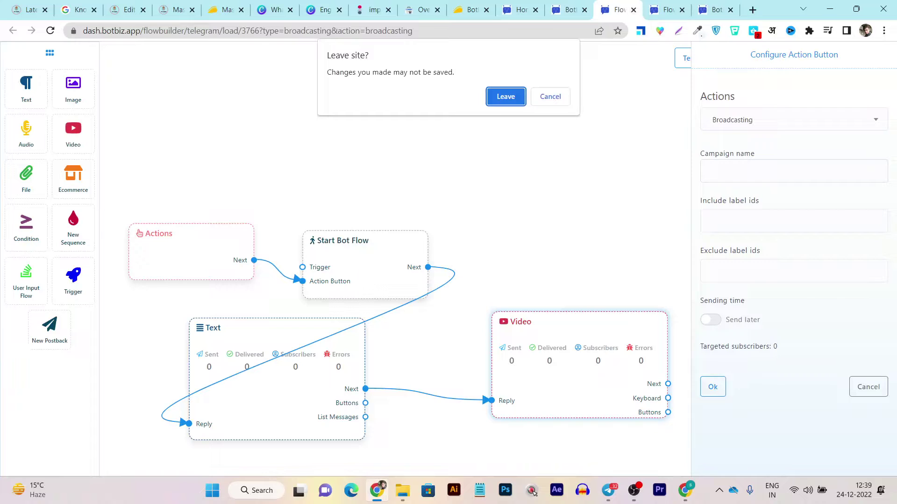
pyautogui.click(505, 97)
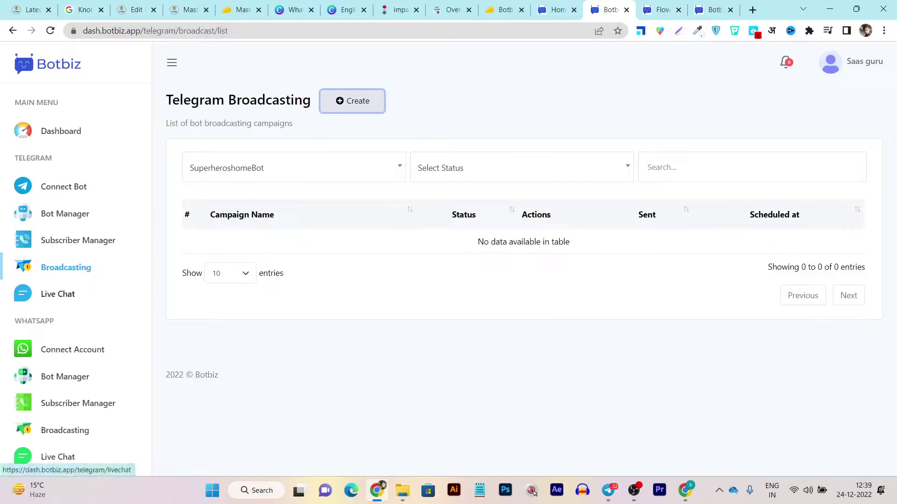
pyautogui.click(65, 213)
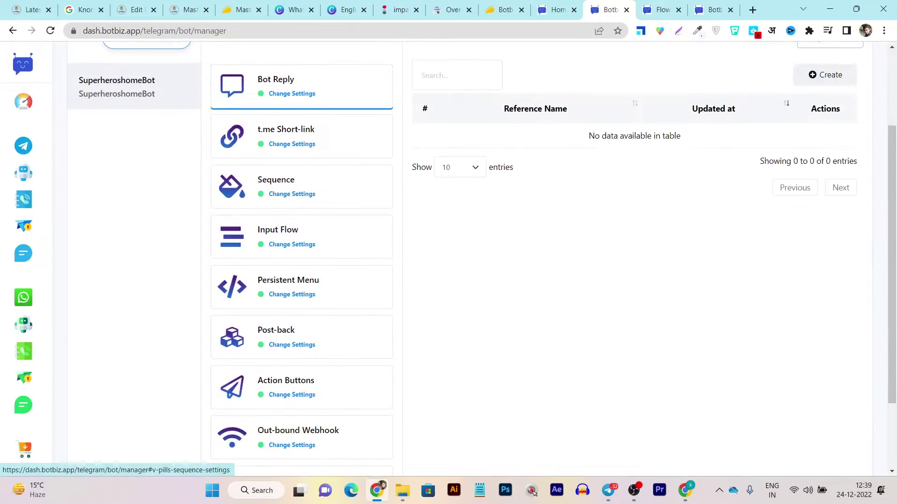
pyautogui.scroll(-3, 24, 323)
# Step: Open the eCommerce Store creation form and select SuperheroshomeBot as the store's bot
pyautogui.click(24, 323)
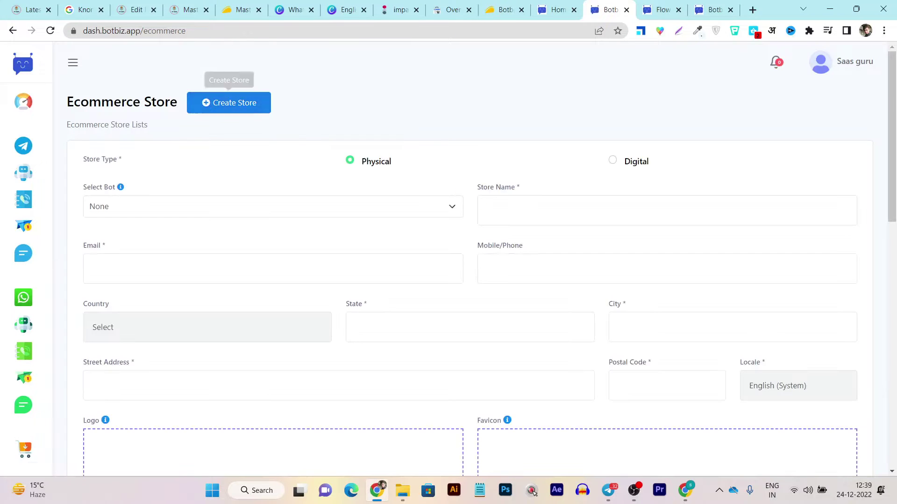
pyautogui.click(234, 207)
pyautogui.click(224, 224)
# Step: Review the store form's remaining fields, try to create the store without filling them in, and return to the form's start
pyautogui.scroll(-5, 467, 259)
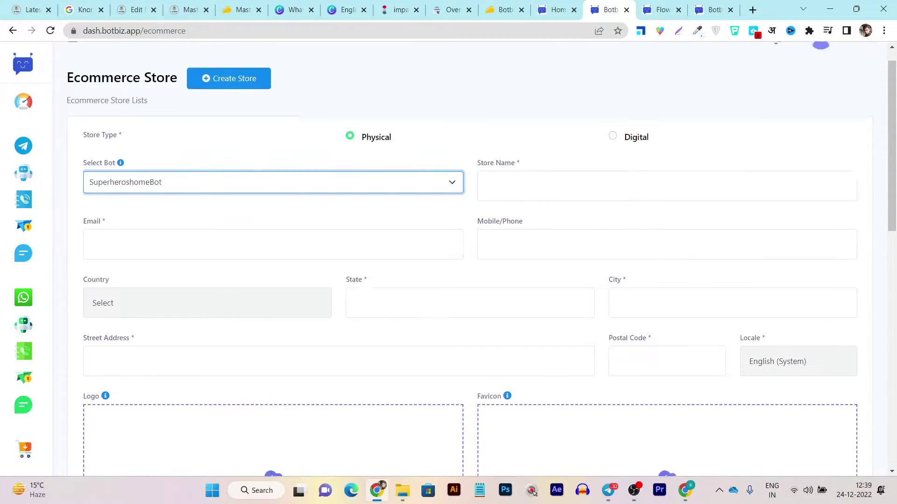
pyautogui.scroll(-3, 467, 260)
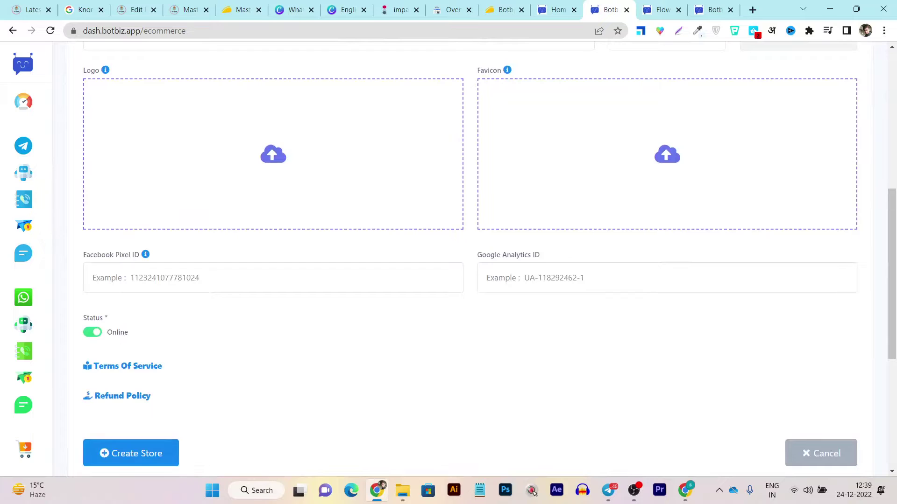
pyautogui.scroll(3, 467, 259)
pyautogui.scroll(-5, 467, 259)
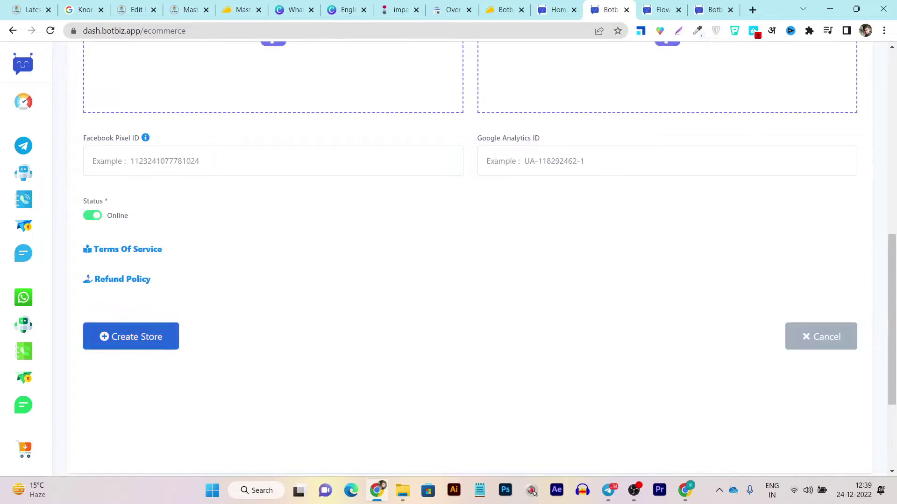
pyautogui.click(130, 336)
pyautogui.click(469, 138)
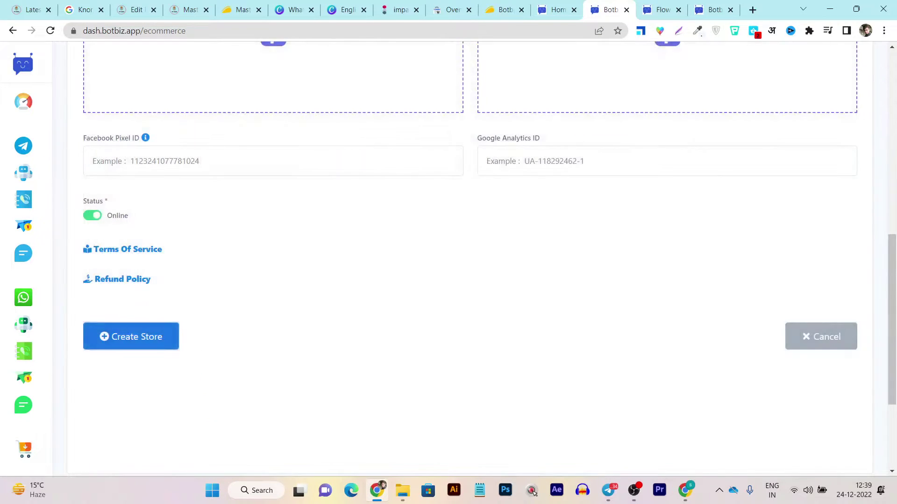
pyautogui.scroll(5, 467, 259)
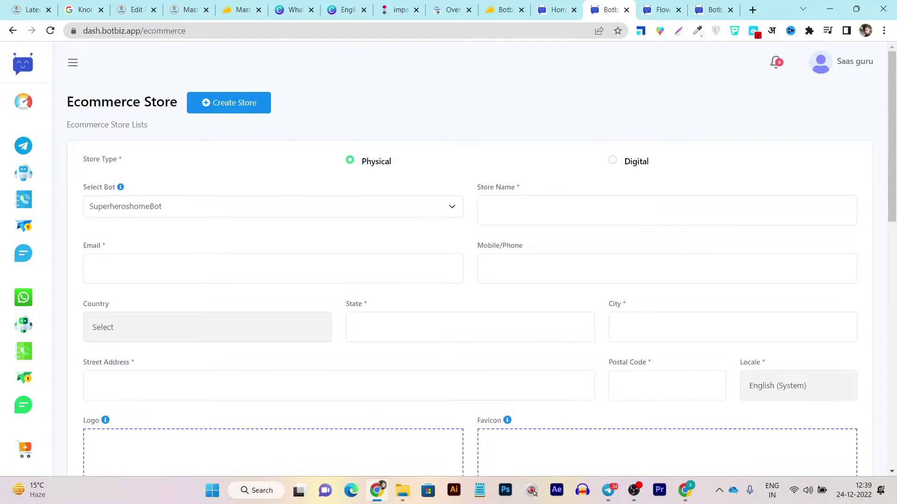
# Step: Enter fdgffgd as the store name and fill the store's email and phone fields with placeholder text
pyautogui.click(551, 210)
pyautogui.write('fdgffgd')
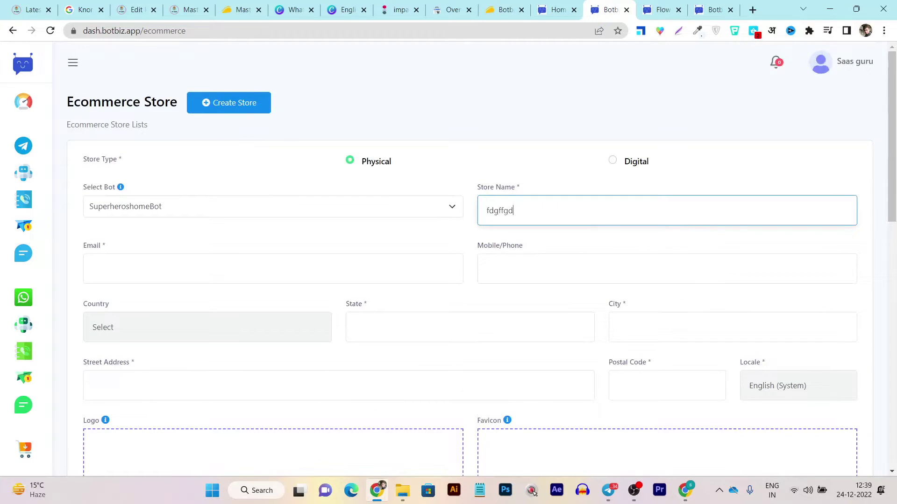
pyautogui.click(382, 269)
pyautogui.write('hgghfghf')
pyautogui.press('Tab')
pyautogui.write('hjggfjh')
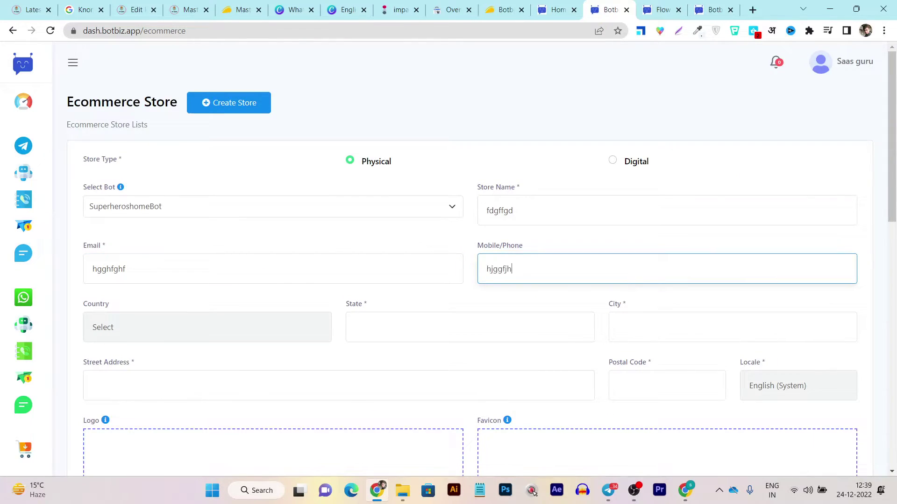
# Step: Set the store's state to fgjjgf and city to fjgfjg, and fill in a placeholder street address
pyautogui.press('Tab')
pyautogui.write('fgjjgf')
pyautogui.press('Tab')
pyautogui.write('fjgfjg')
pyautogui.press('Tab')
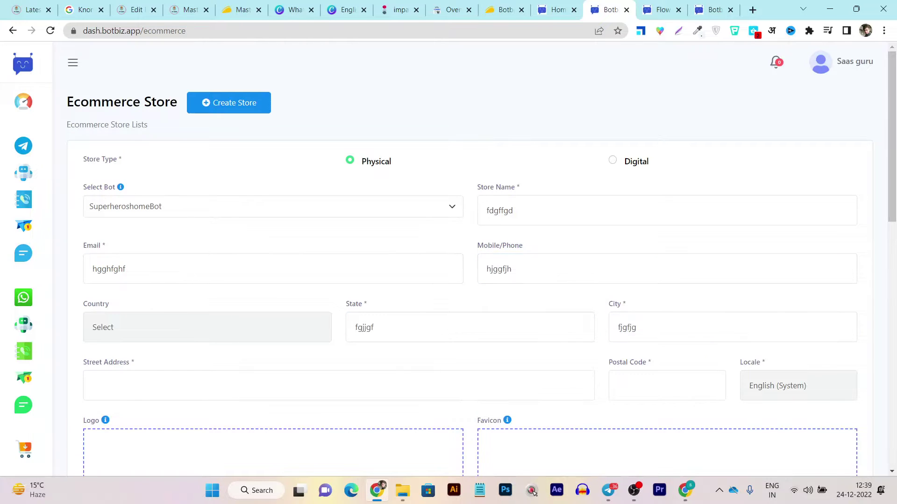
pyautogui.write('jfhgjfhgj')
# Step: Try to create the store with the postal code and country left empty
pyautogui.scroll(-3, 467, 234)
pyautogui.scroll(-5, 467, 257)
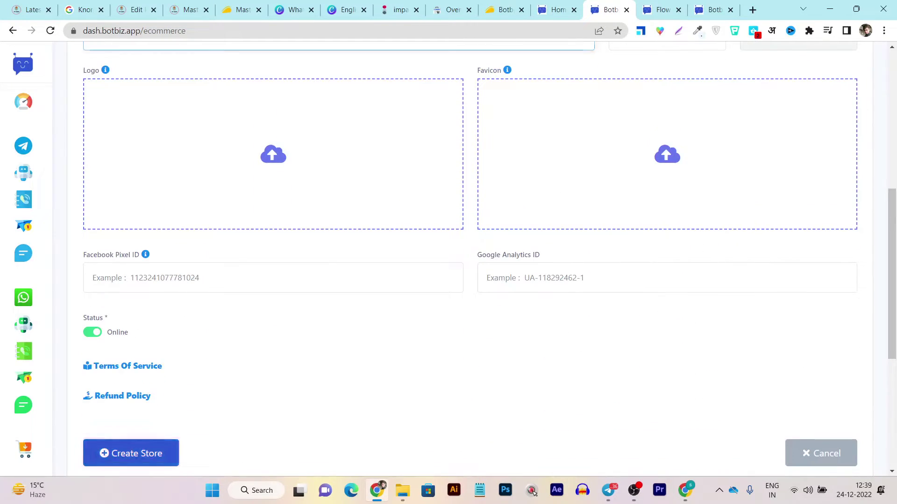
pyautogui.click(131, 453)
pyautogui.press('Return')
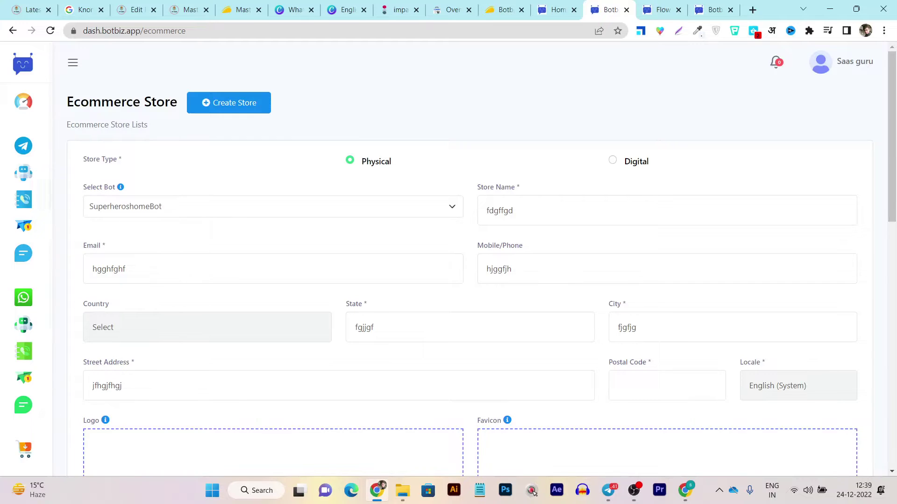
# Step: Look at the open Telegram broadcast flow again and open the Telegram Live Chat page
pyautogui.click(661, 10)
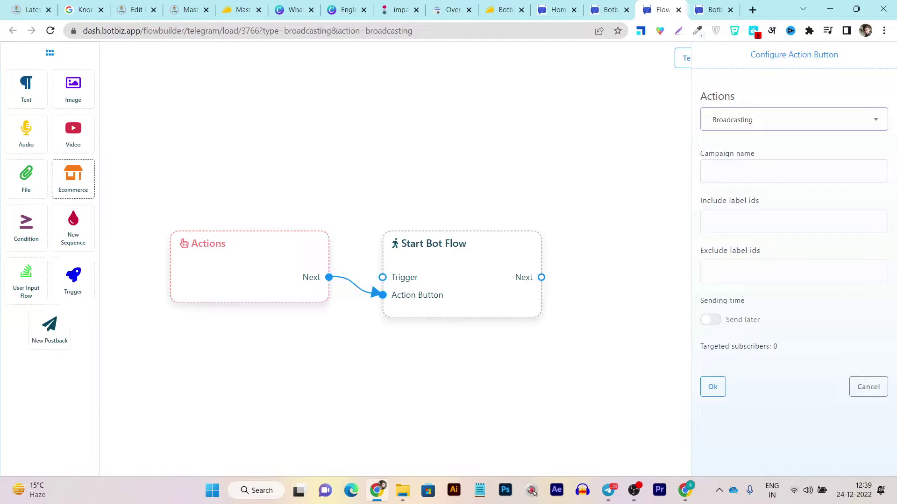
pyautogui.click(607, 9)
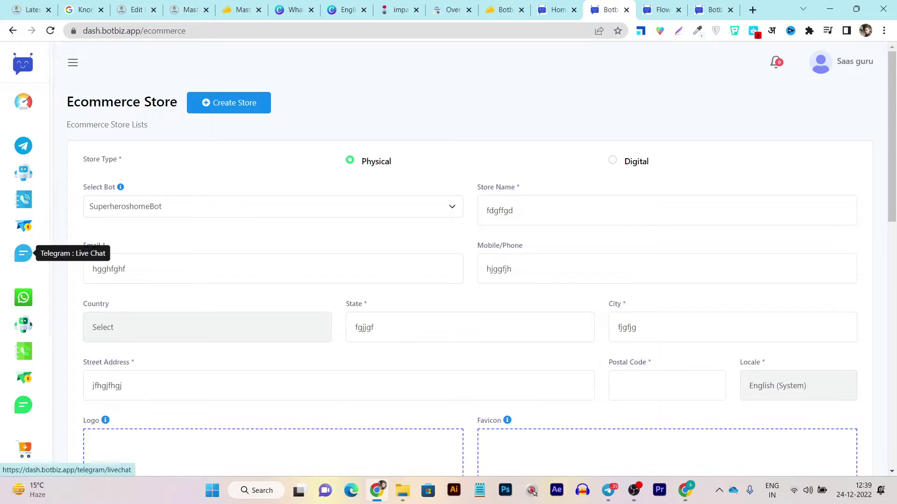
pyautogui.click(24, 253)
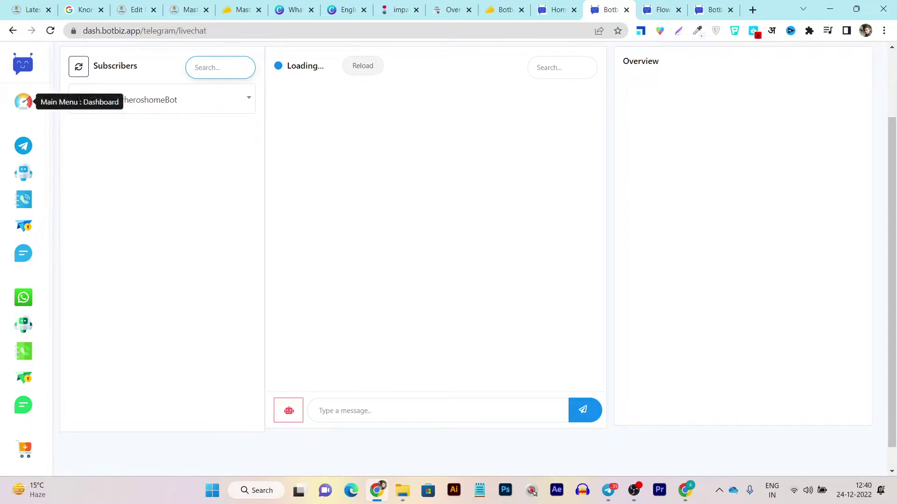
# Step: Return to the Botbiz dashboard and look through its Telegram, WhatsApp and eCommerce navigation sections
pyautogui.click(23, 102)
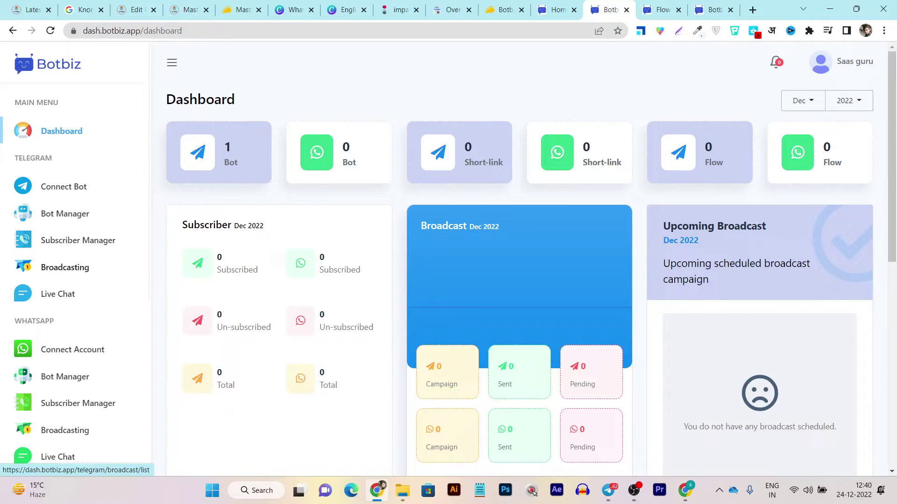
pyautogui.scroll(-2, 64, 267)
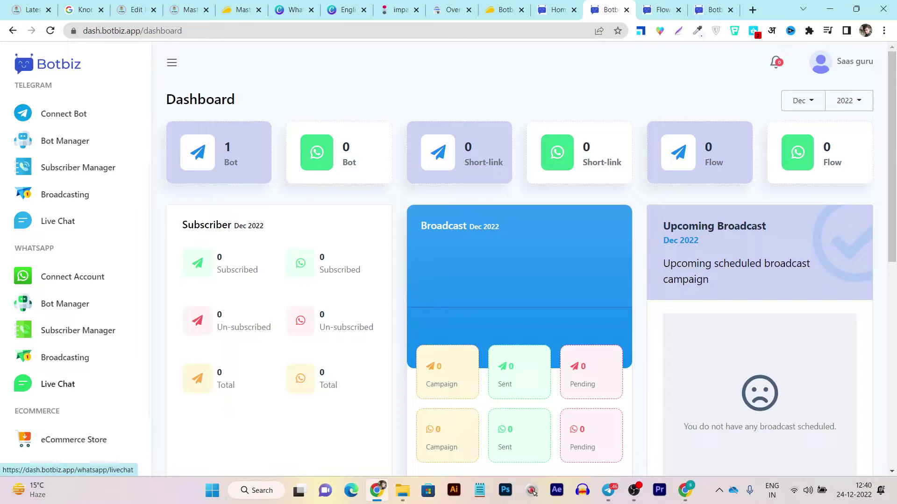
pyautogui.scroll(2, 66, 381)
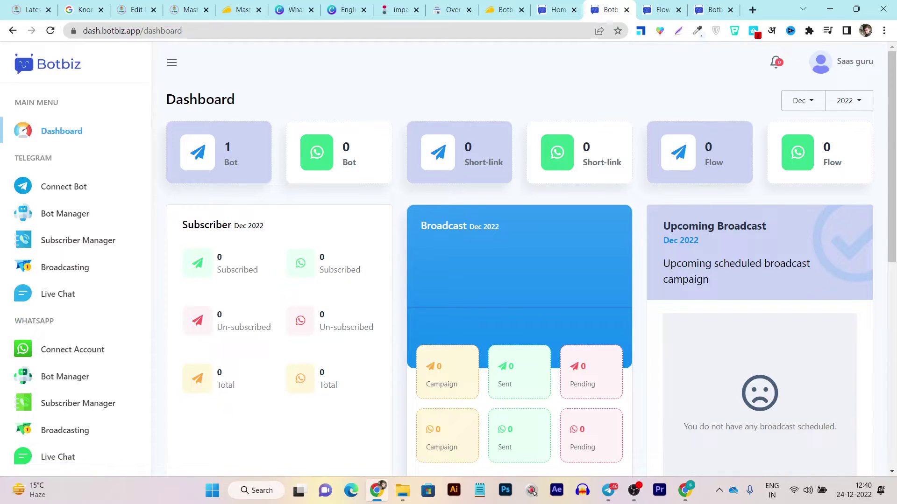
# Step: Look over Botbiz's AppSumo listing and its Telegram Connect Bot documentation page
pyautogui.click(504, 10)
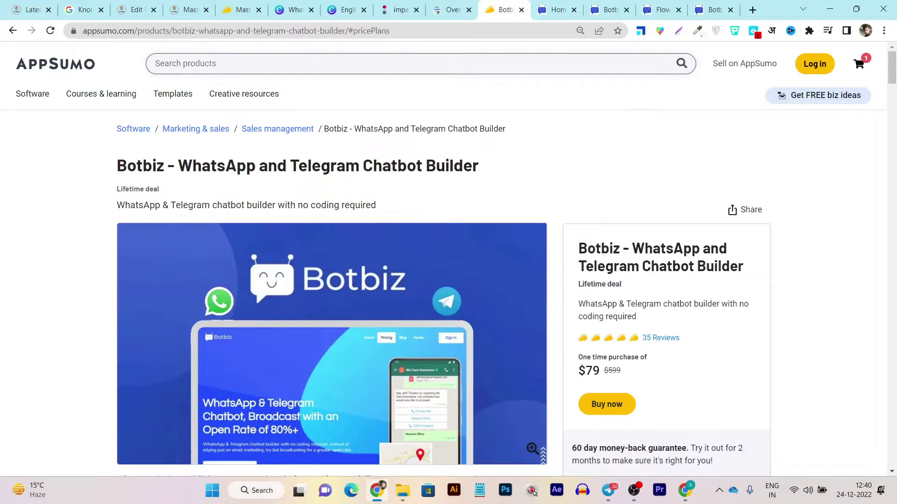
pyautogui.moveTo(117, 205); pyautogui.dragTo(252, 205)
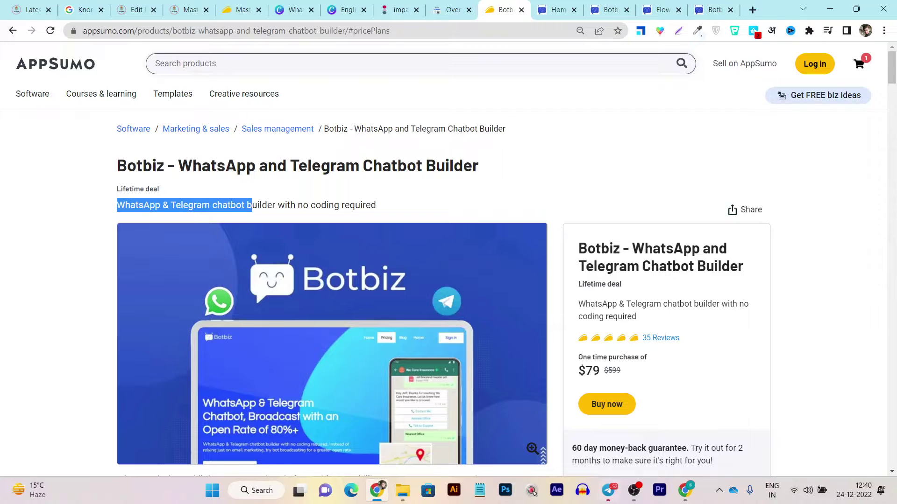
pyautogui.scroll(-3, 331, 257)
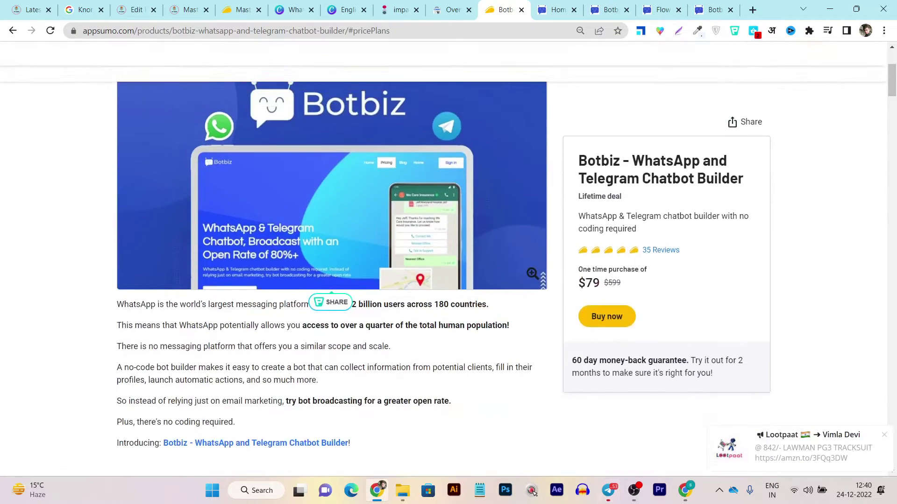
pyautogui.click(713, 10)
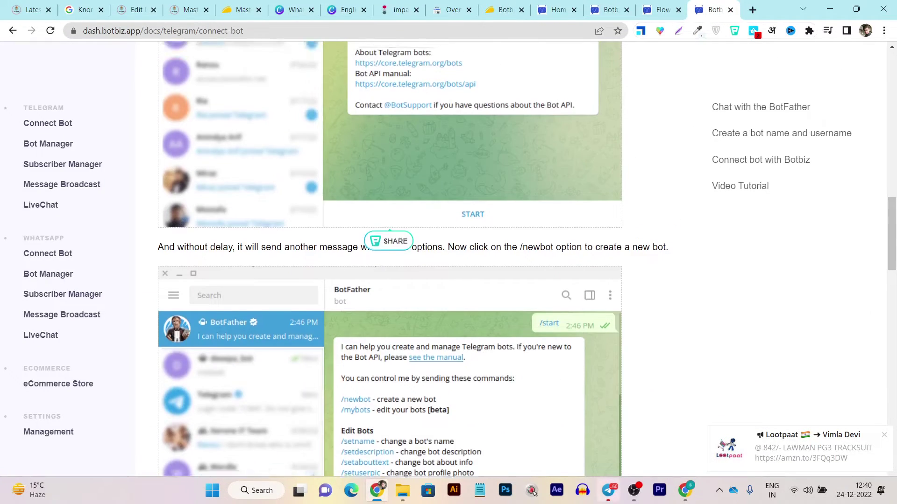
pyautogui.scroll(10, 388, 252)
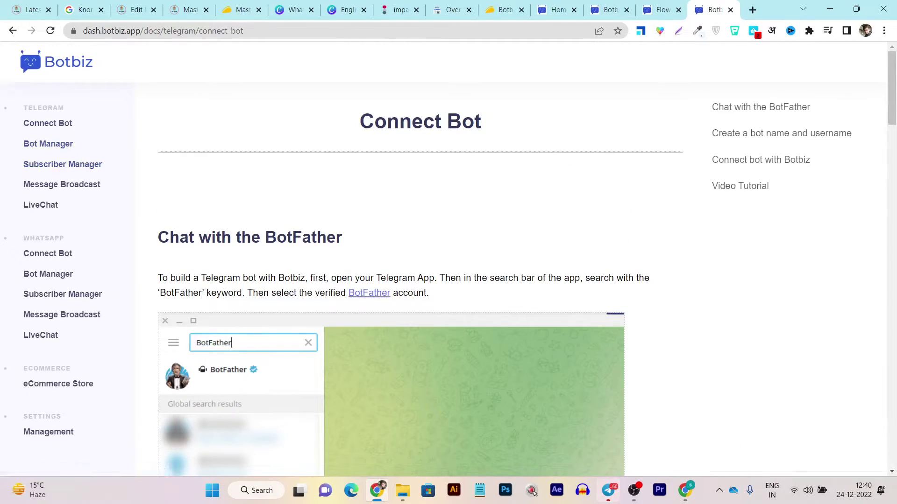
# Step: Examine the Single plan's features on the AppSumo listing, highlighting the live chat and broadcast allowances
pyautogui.click(504, 9)
pyautogui.scroll(-3, 374, 210)
pyautogui.click(230, 60)
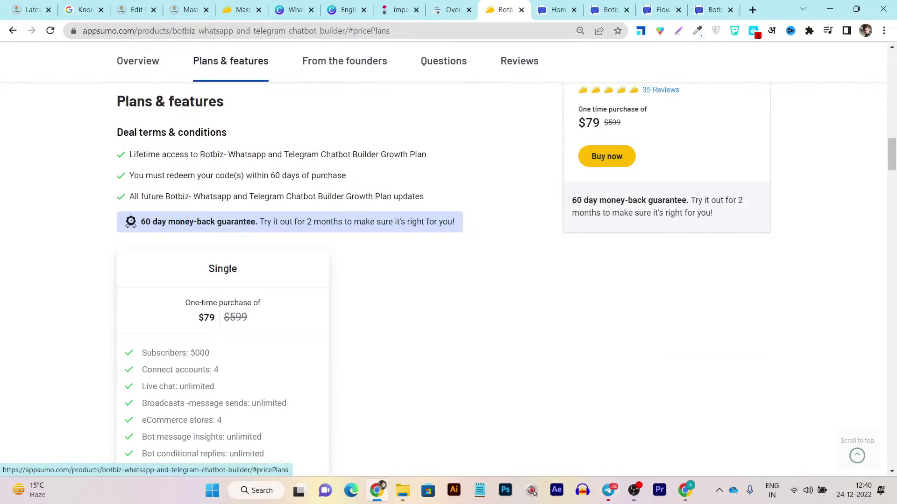
pyautogui.scroll(-2, 231, 62)
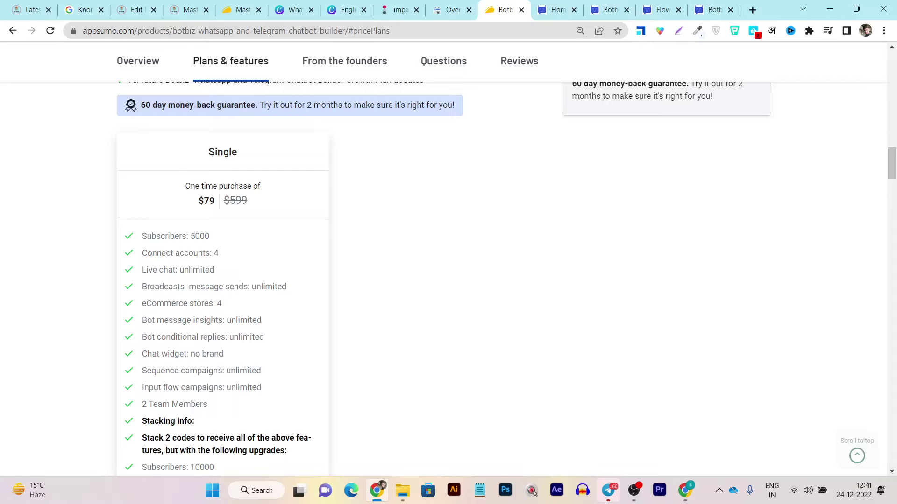
pyautogui.moveTo(210, 236); pyautogui.dragTo(178, 270)
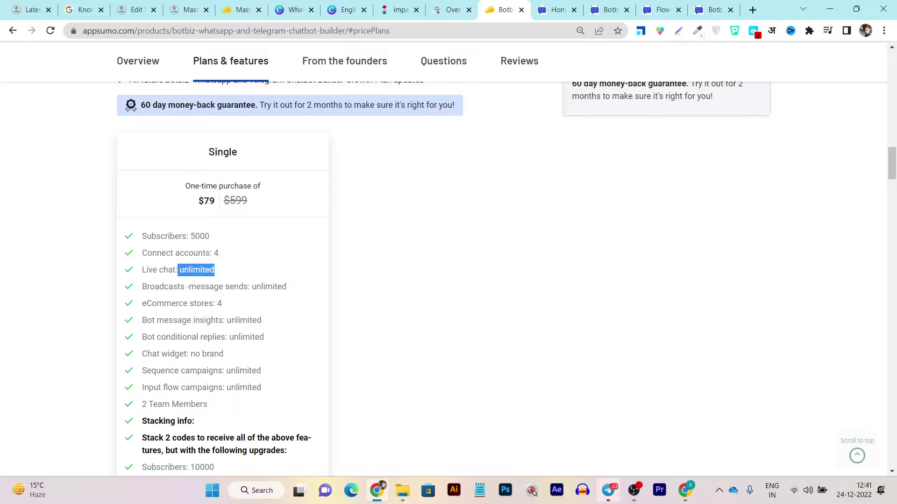
pyautogui.scroll(-2, 442, 275)
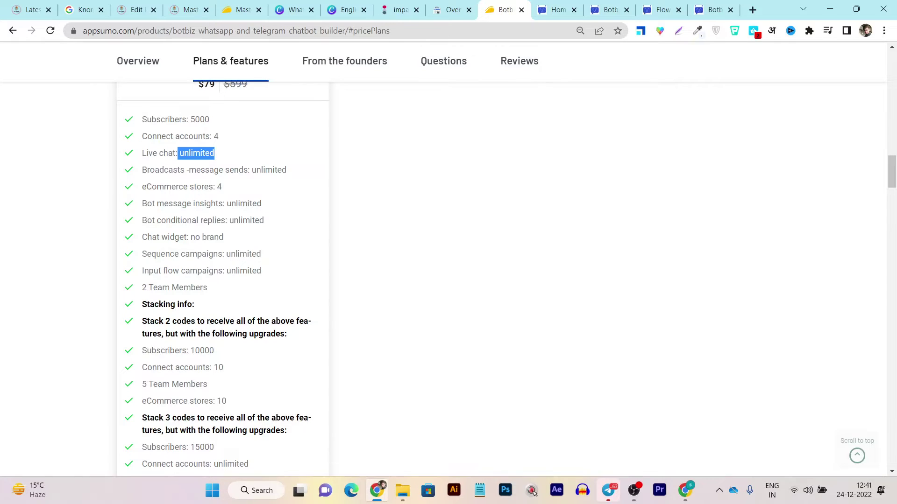
pyautogui.moveTo(142, 169); pyautogui.dragTo(286, 169)
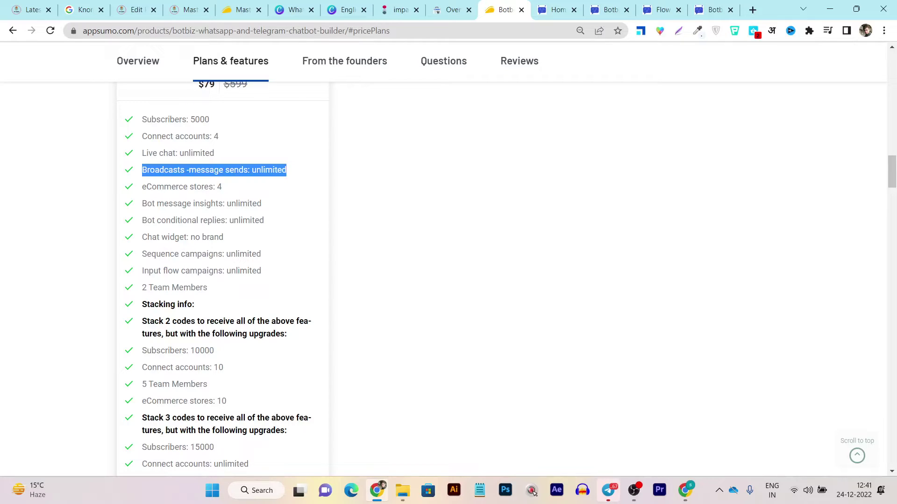
pyautogui.click(286, 171)
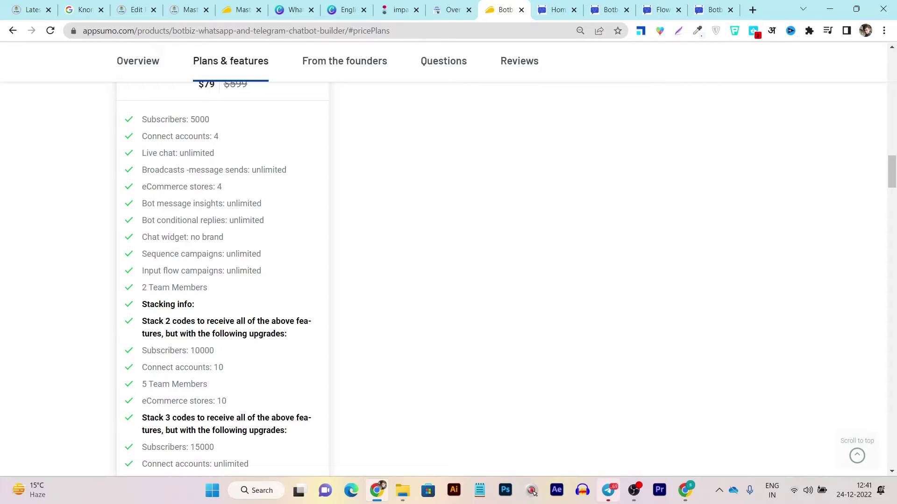
# Step: Compare the Single plan's subscriber limit with the upgrades for stacking two and three codes
pyautogui.scroll(-3, 222, 280)
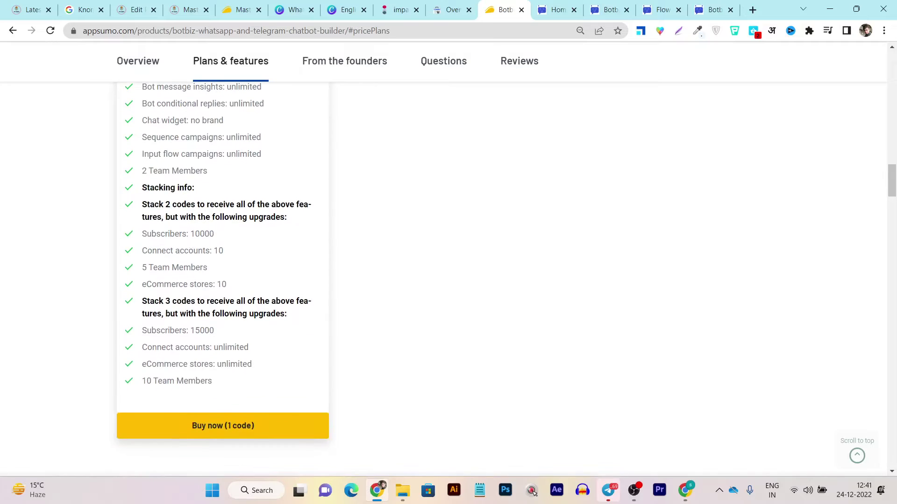
pyautogui.scroll(3, 222, 280)
pyautogui.scroll(3, 222, 304)
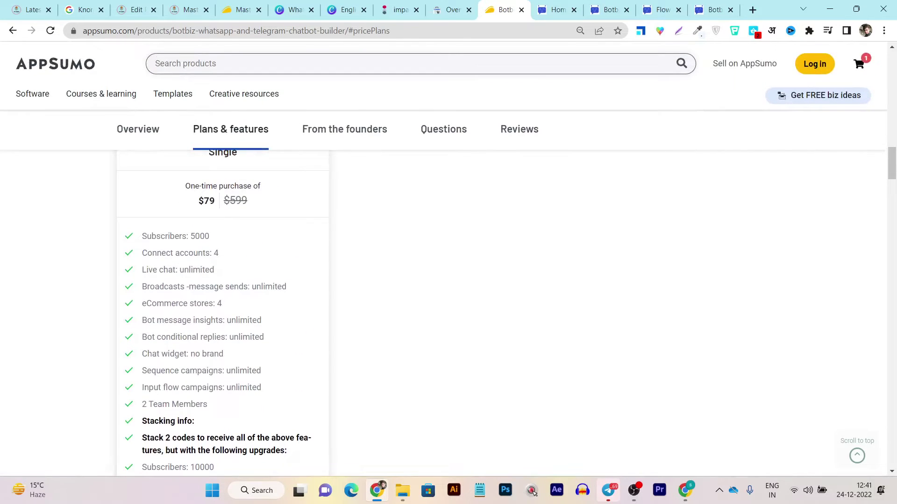
pyautogui.doubleClick(199, 236)
pyautogui.scroll(-5, 221, 281)
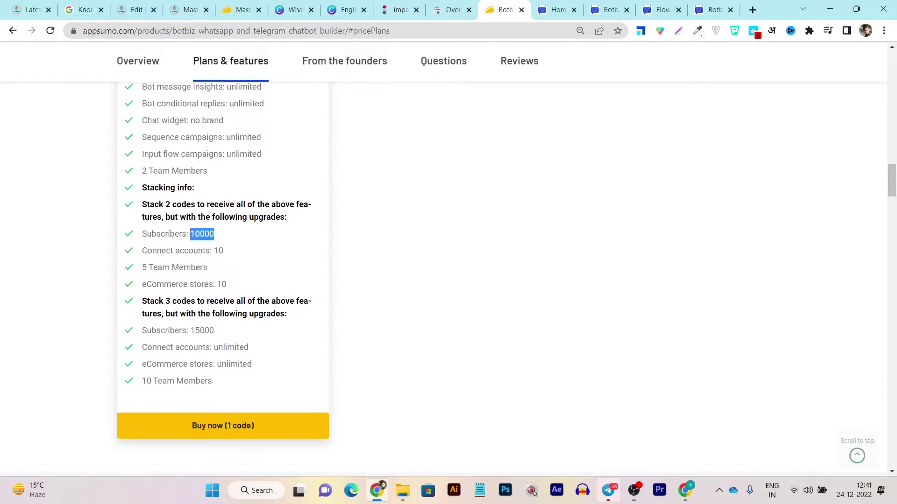
pyautogui.tripleClick(202, 234)
pyautogui.click(202, 234)
pyautogui.scroll(2, 449, 257)
pyautogui.scroll(-4, 448, 257)
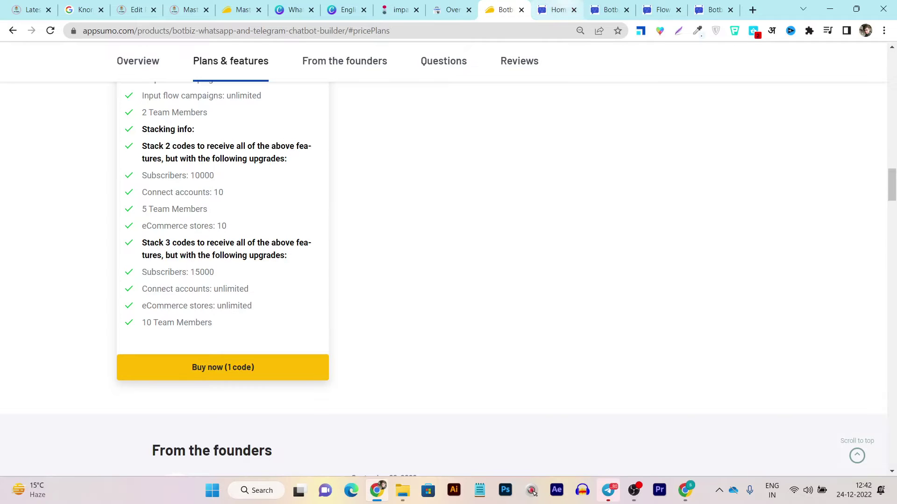
# Step: Glance at the Botbiz home page and go back to the start of the AppSumo listing
pyautogui.hotkey('ctrl', 'Tab')
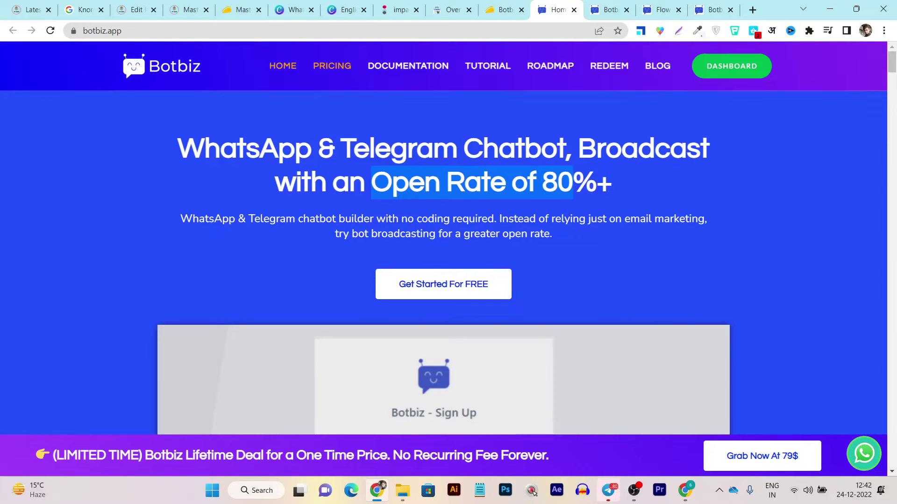
pyautogui.hotkey('ctrl', 'shift', 'Tab')
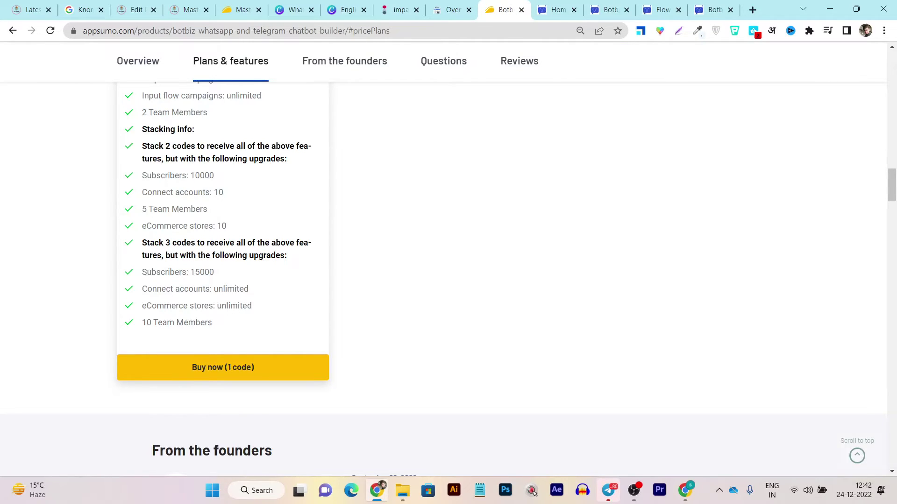
pyautogui.moveTo(891, 185); pyautogui.dragTo(891, 68)
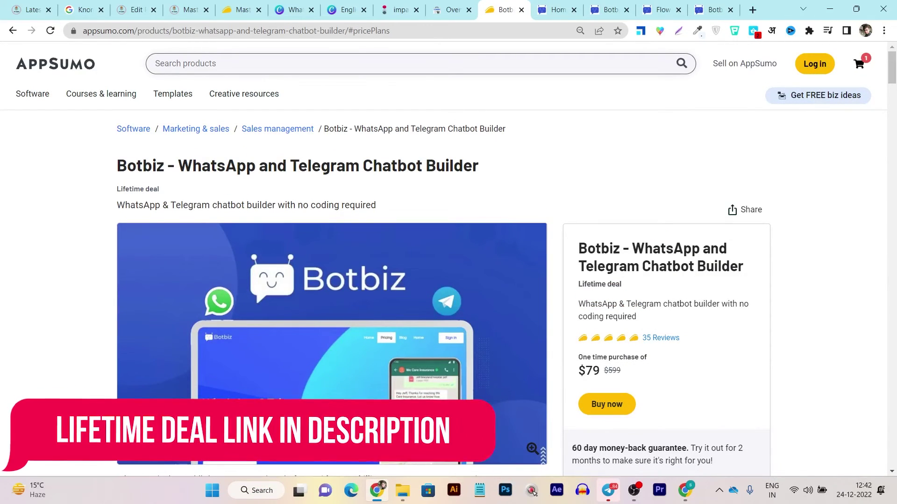
# Step: Review the listing's product description and highlight the 60 day money-back guarantee
pyautogui.scroll(-4, 448, 257)
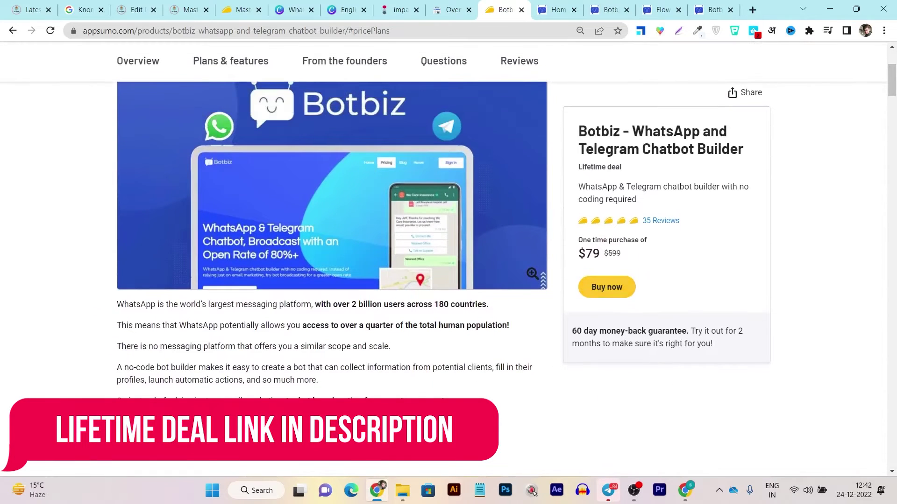
pyautogui.scroll(-1, 449, 257)
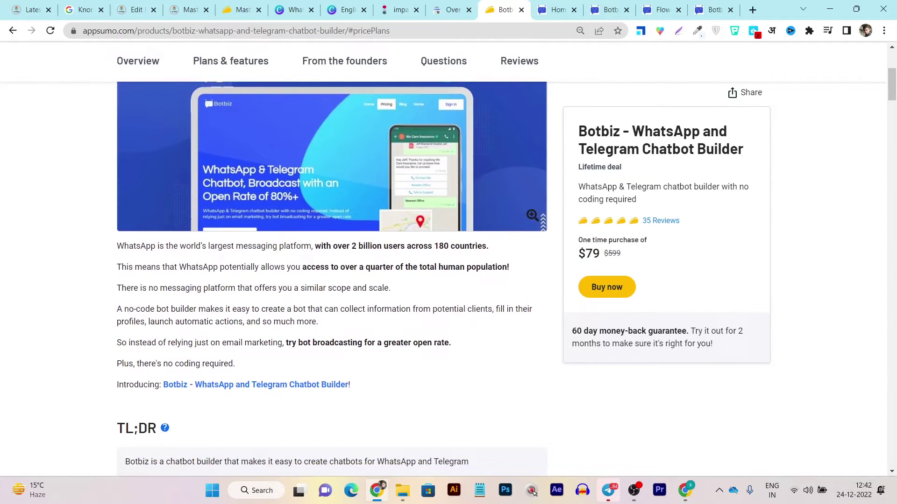
pyautogui.scroll(5, 449, 257)
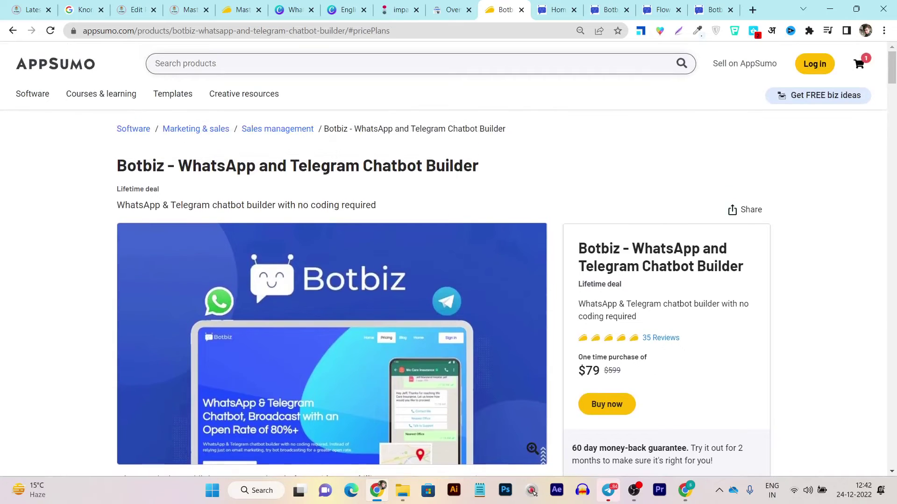
pyautogui.scroll(-4, 448, 257)
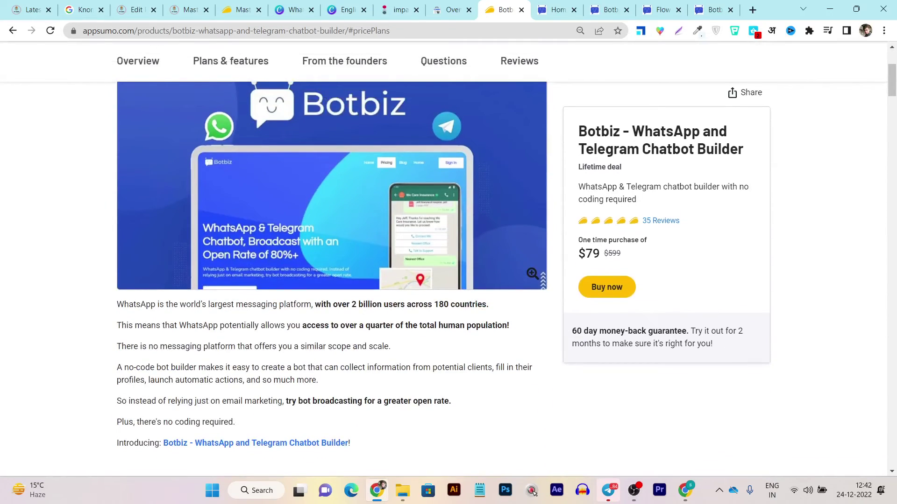
pyautogui.moveTo(571, 330); pyautogui.dragTo(686, 331)
pyautogui.scroll(3, 448, 257)
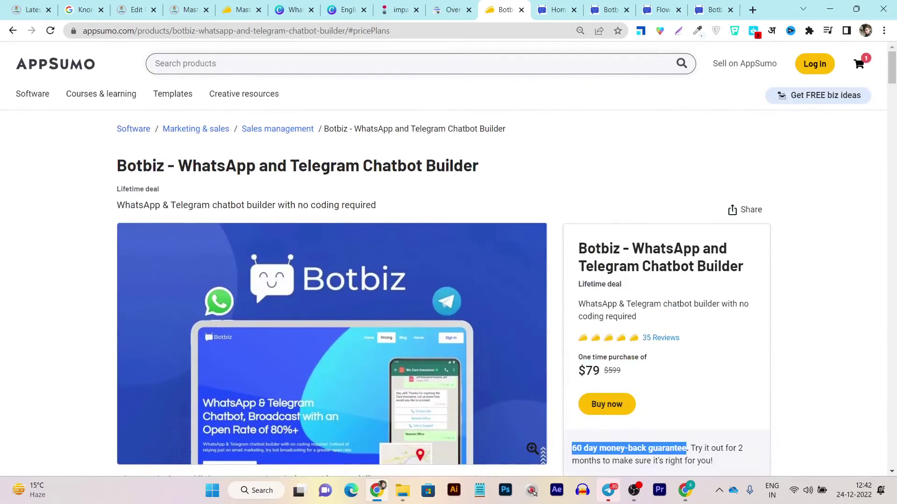
pyautogui.scroll(-5, 448, 257)
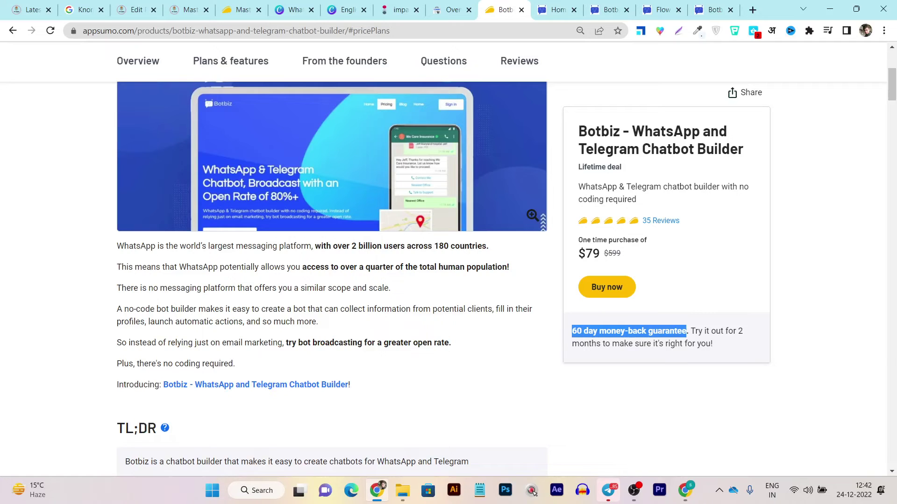
pyautogui.scroll(5, 442, 281)
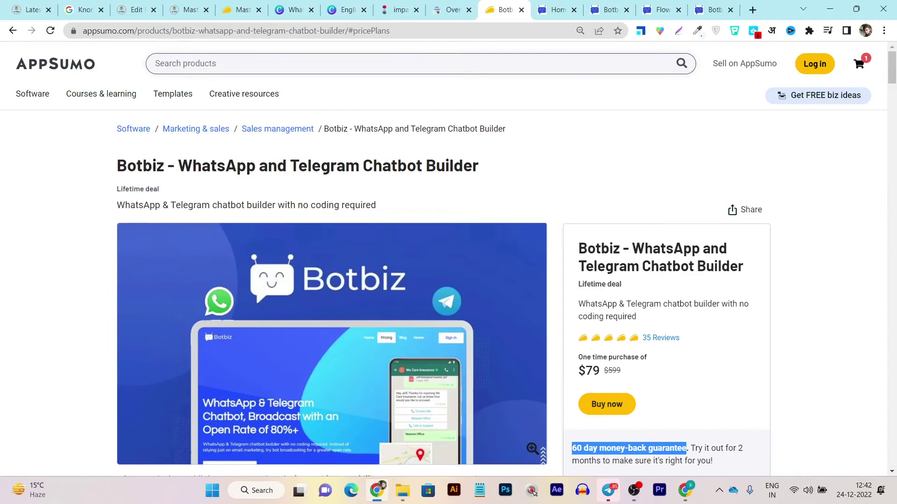
pyautogui.scroll(-6, 332, 281)
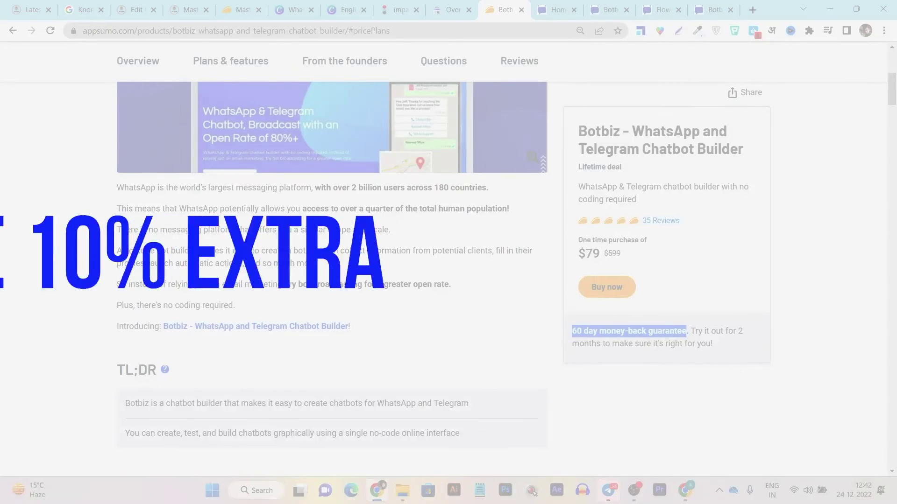
pyautogui.scroll(5, 331, 280)
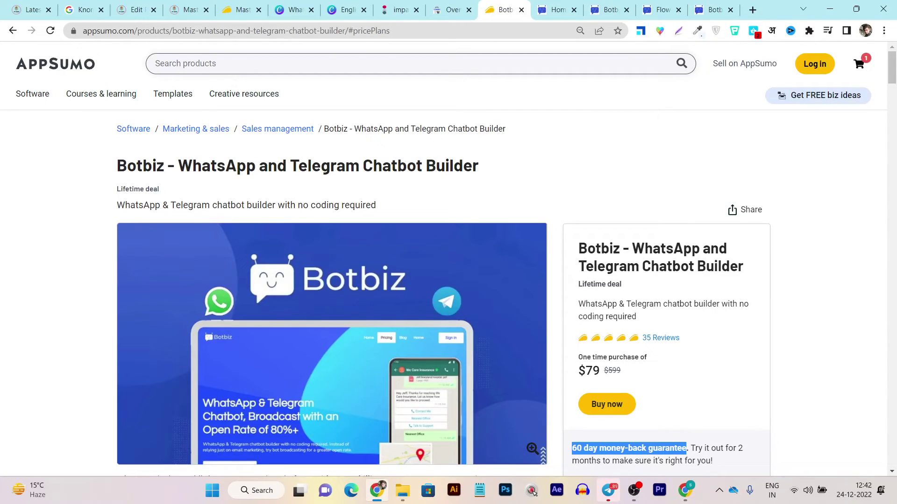
pyautogui.scroll(-4, 332, 281)
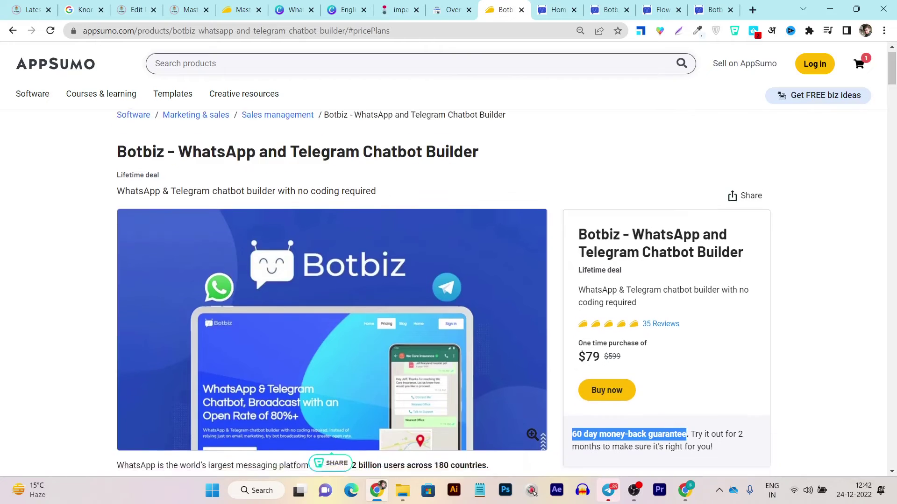